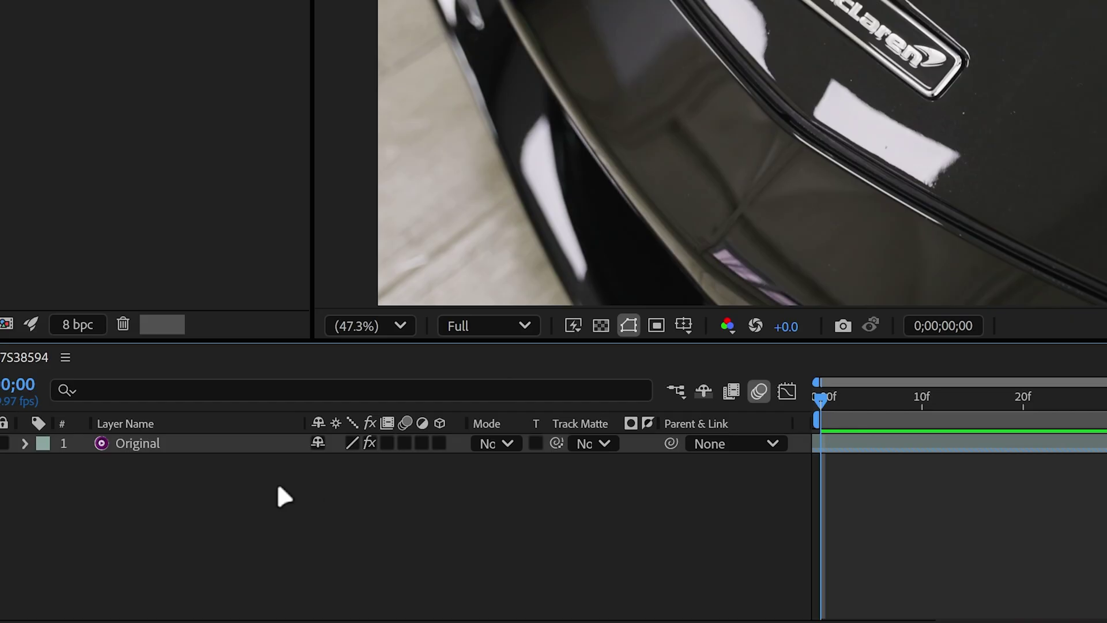
# Duplicate the Original layer twice and rename the copies Content Aware and Logo Flip.
pyautogui.click(224, 445)
pyautogui.hotkey('ctrl', 'd')
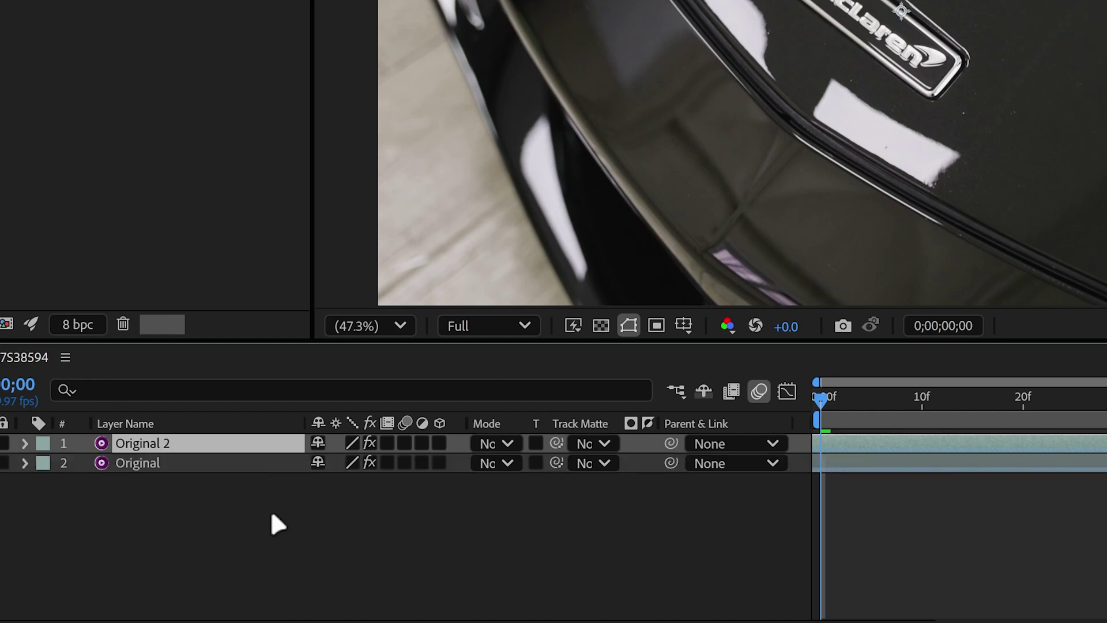
pyautogui.hotkey('ctrl', 'd')
pyautogui.click(194, 462)
pyautogui.press('Return')
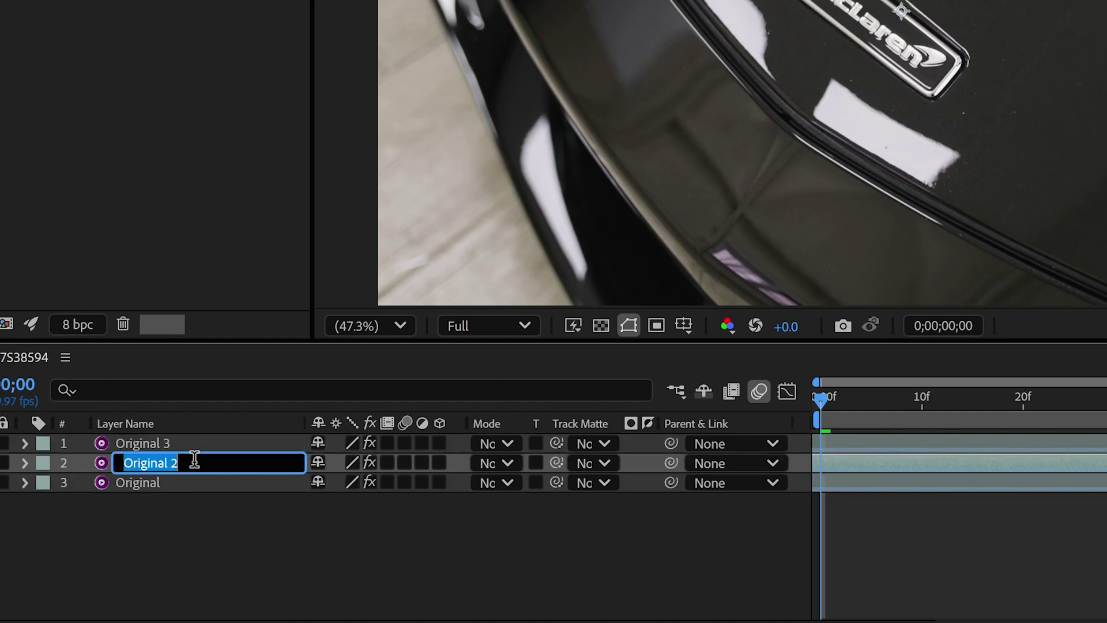
pyautogui.write('Content Aware')
pyautogui.press('Return')
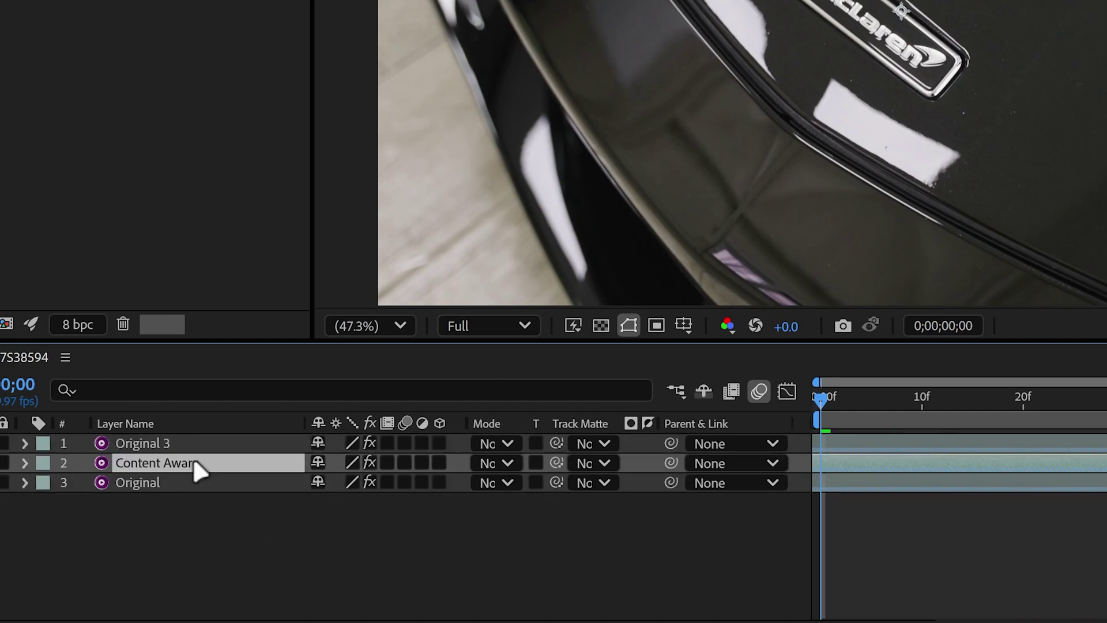
pyautogui.click(231, 440)
pyautogui.press('Return')
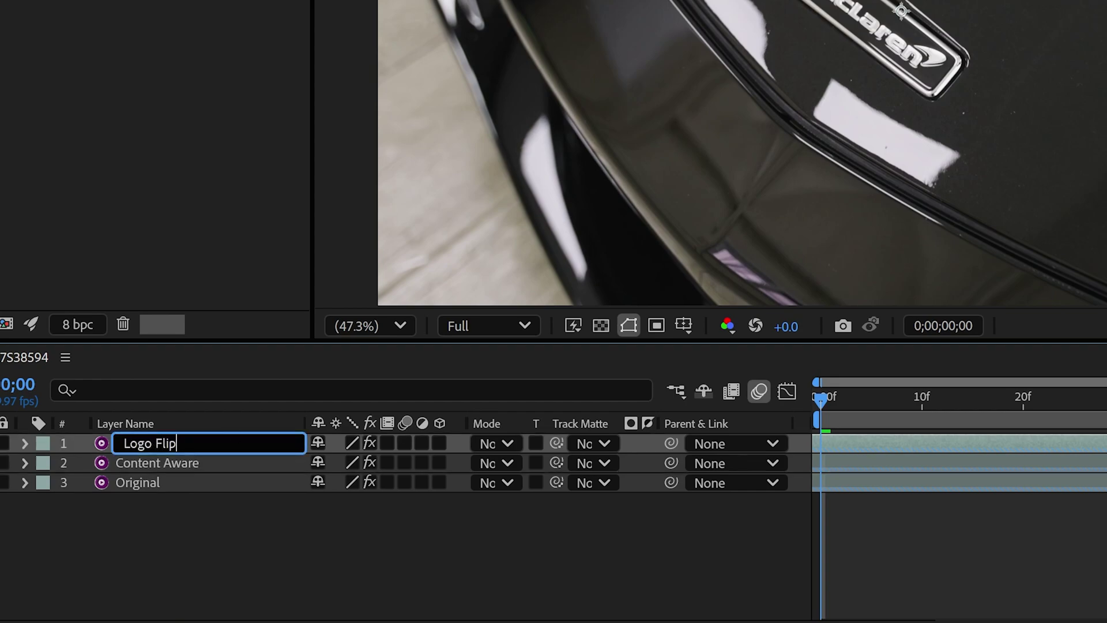
pyautogui.press('Return')
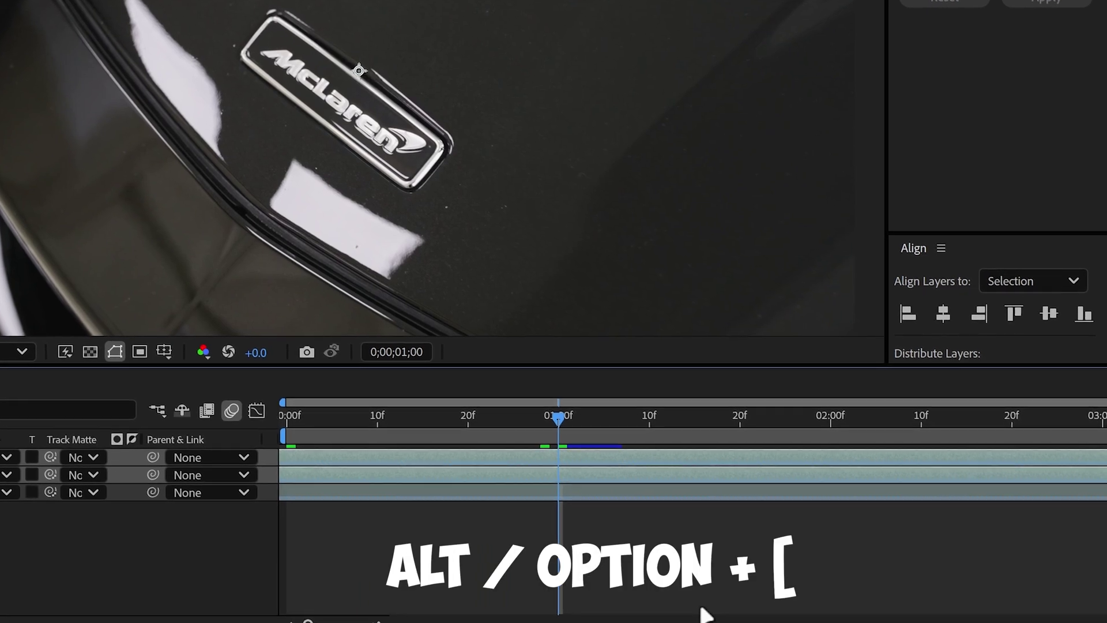
# Trim both copies to run from 1;00 to 2;10.
pyautogui.hotkey('alt', '[')
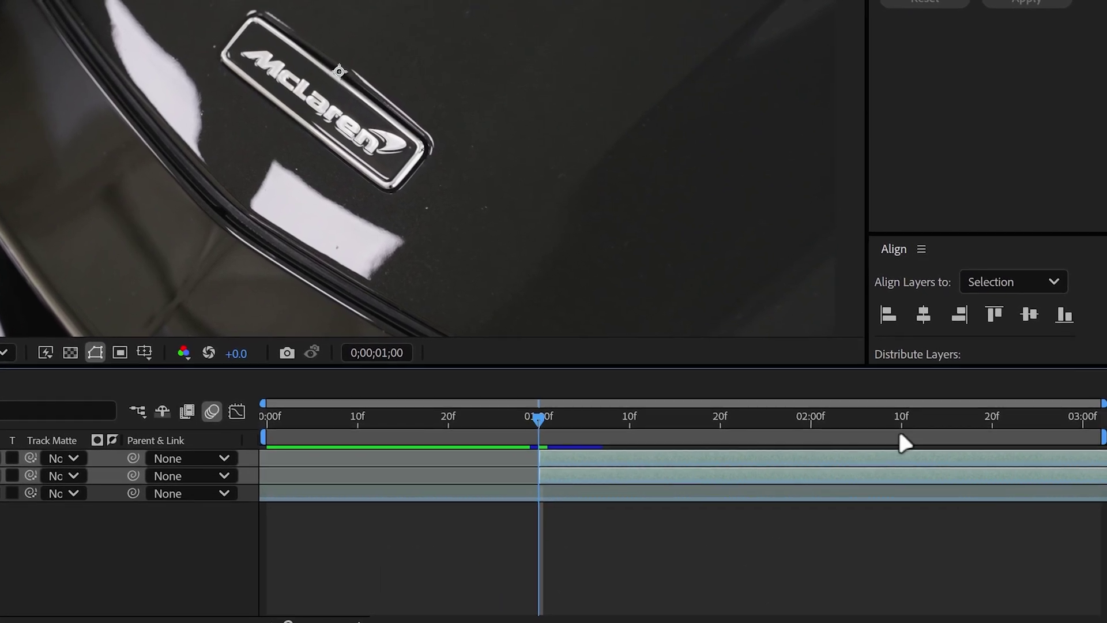
pyautogui.click(899, 437)
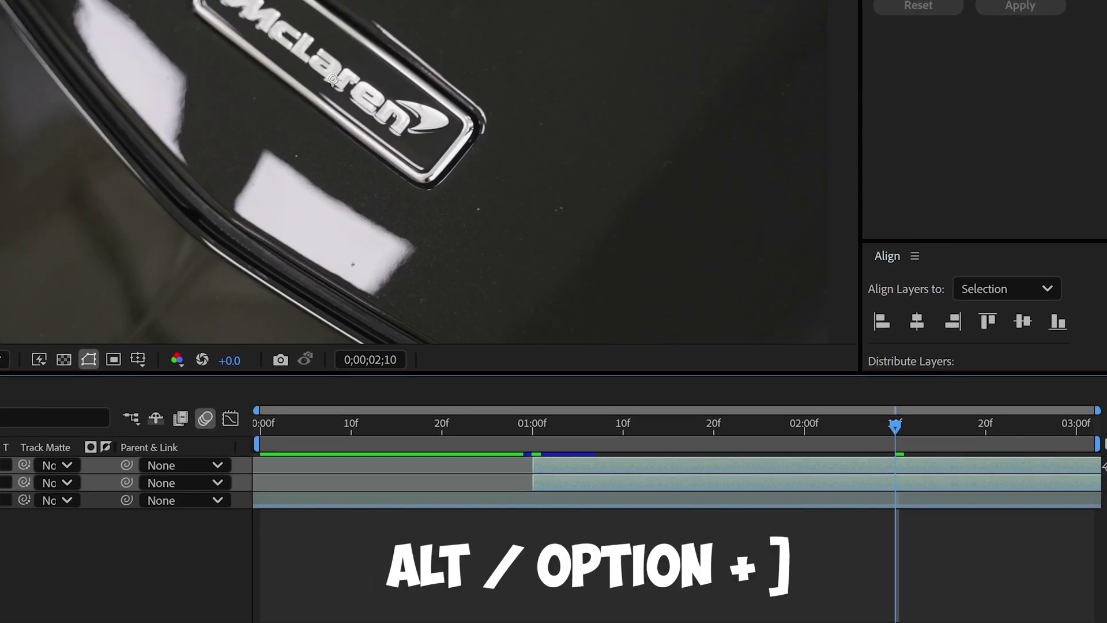
pyautogui.hotkey('alt', ']')
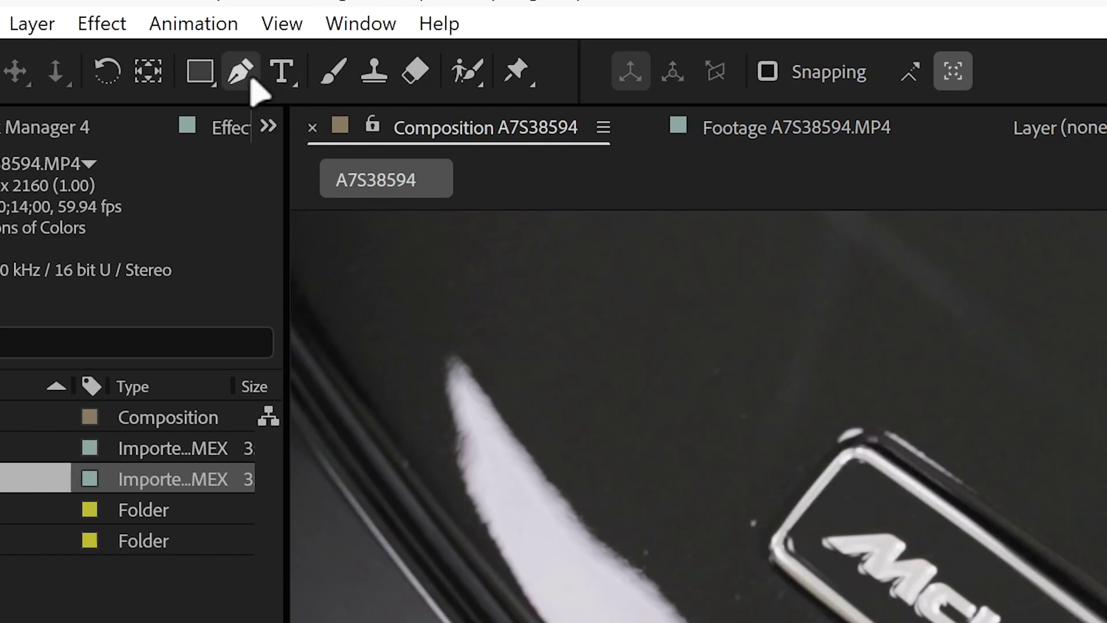
# Draw a Subtract mask around the McLaren badge on Content Aware and hide Original.
pyautogui.click(252, 80)
pyautogui.click(851, 416)
pyautogui.click(716, 356)
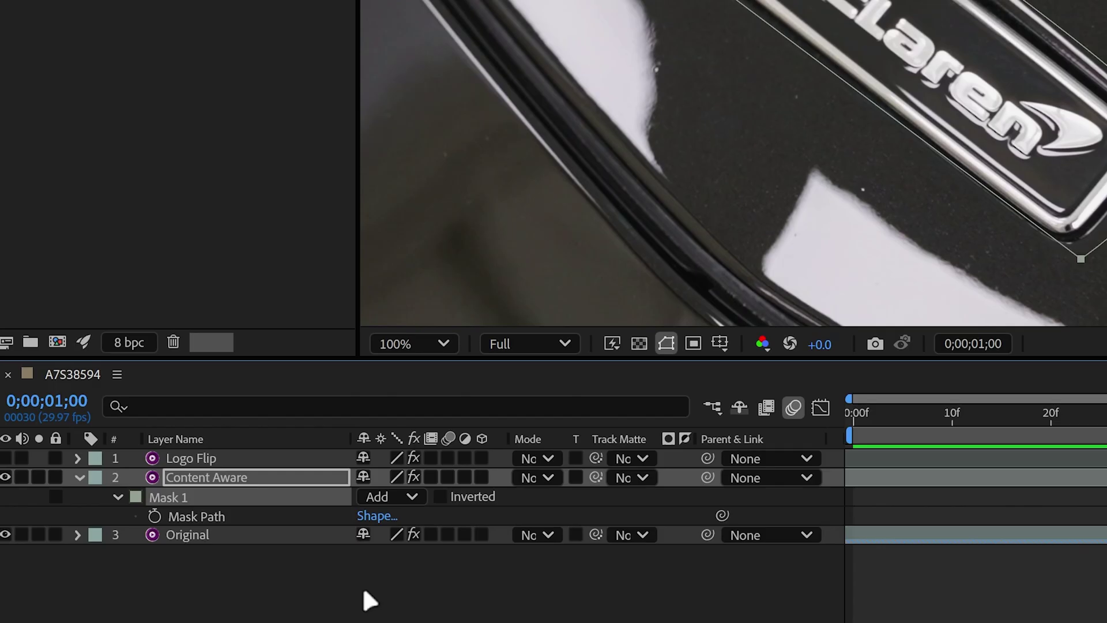
pyautogui.click(388, 494)
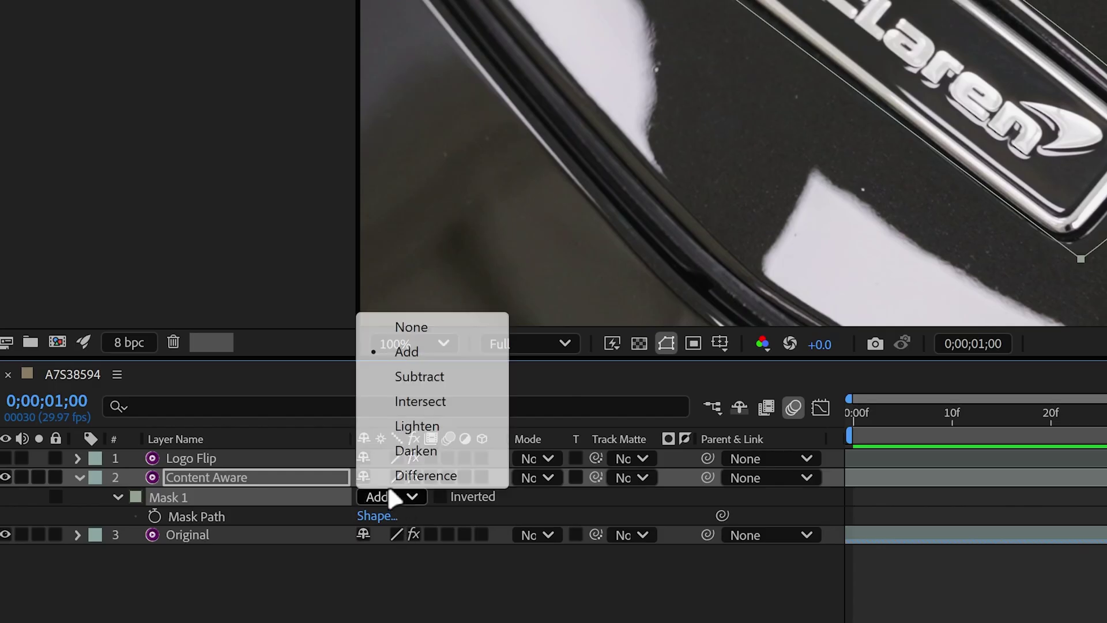
pyautogui.click(416, 376)
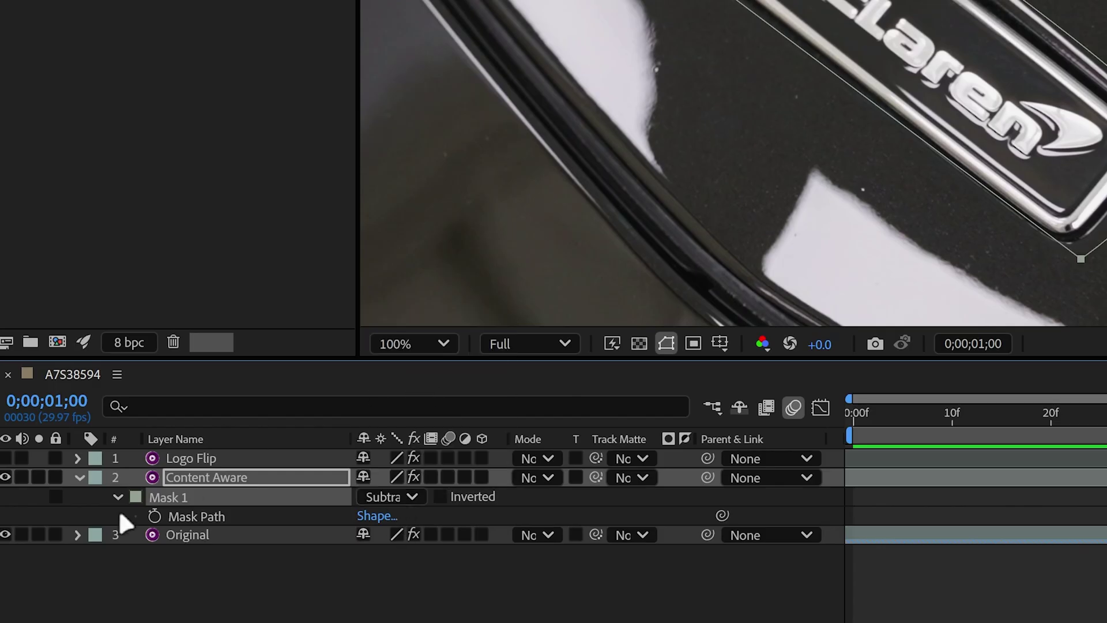
pyautogui.click(5, 534)
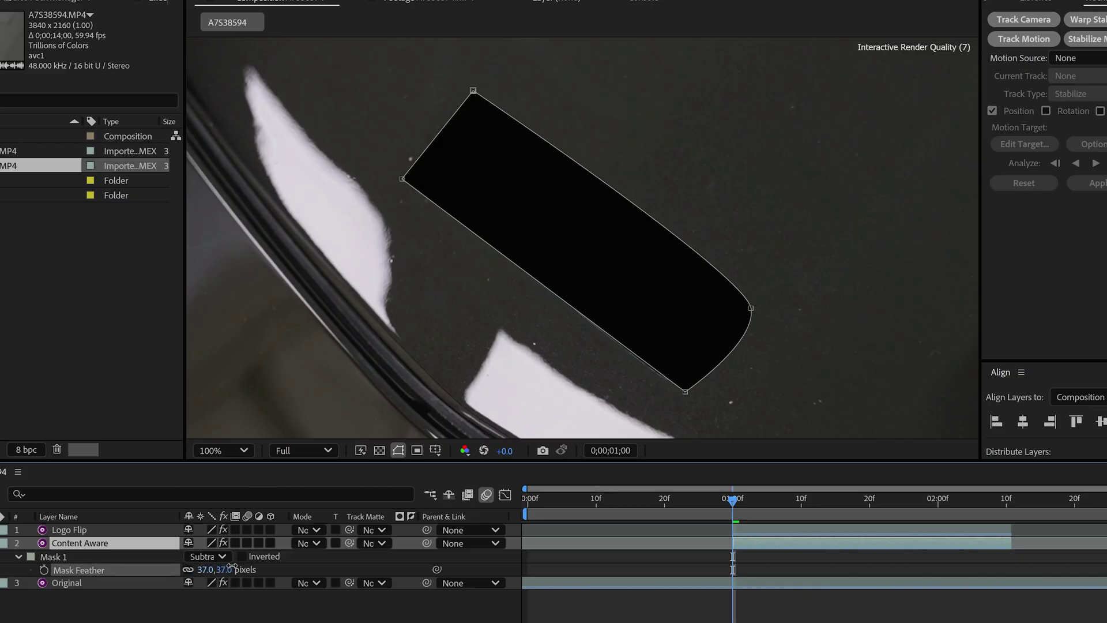
# Give Mask 1 a 27.0 pixel feather and 18.0 pixel expansion.
pyautogui.moveTo(233, 566); pyautogui.dragTo(225, 570)
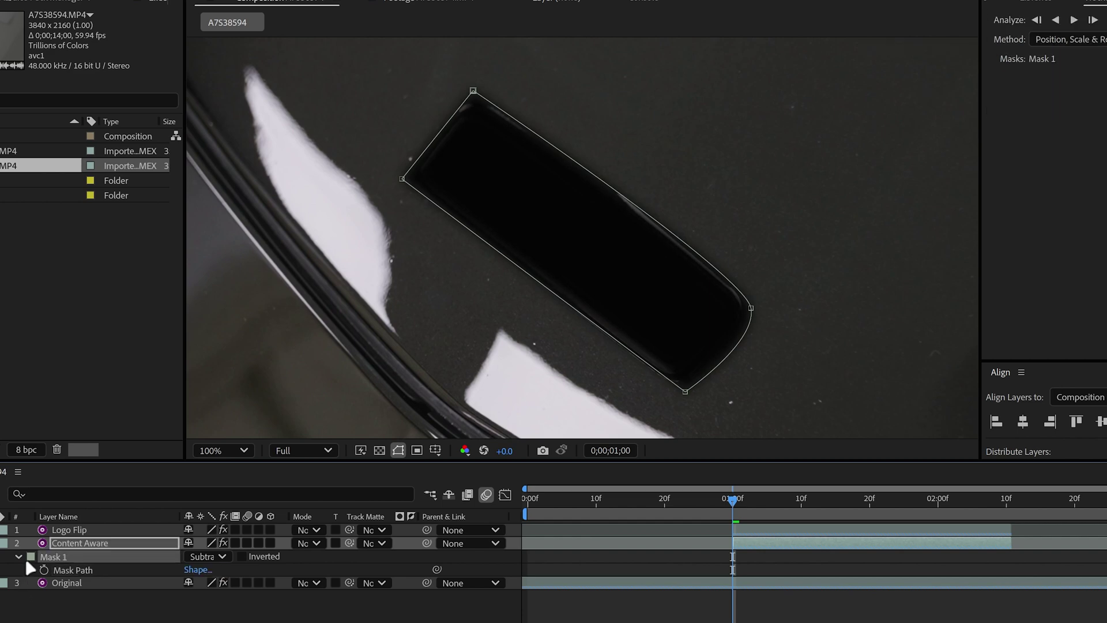
pyautogui.press('m')
pyautogui.press('m')
pyautogui.moveTo(193, 609); pyautogui.dragTo(205, 608)
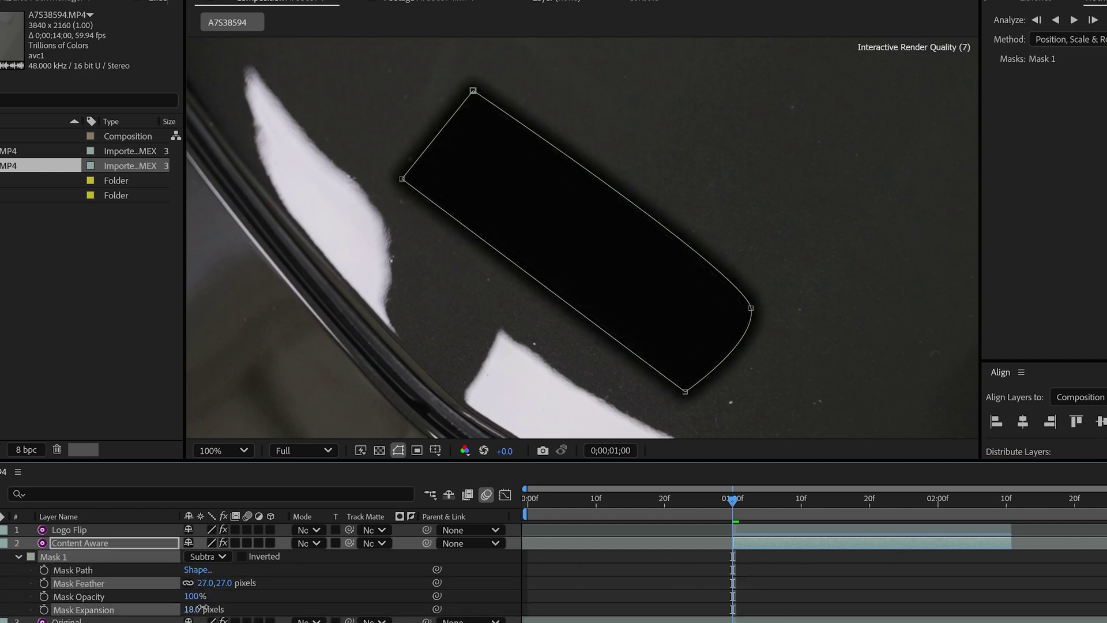
pyautogui.click(75, 555)
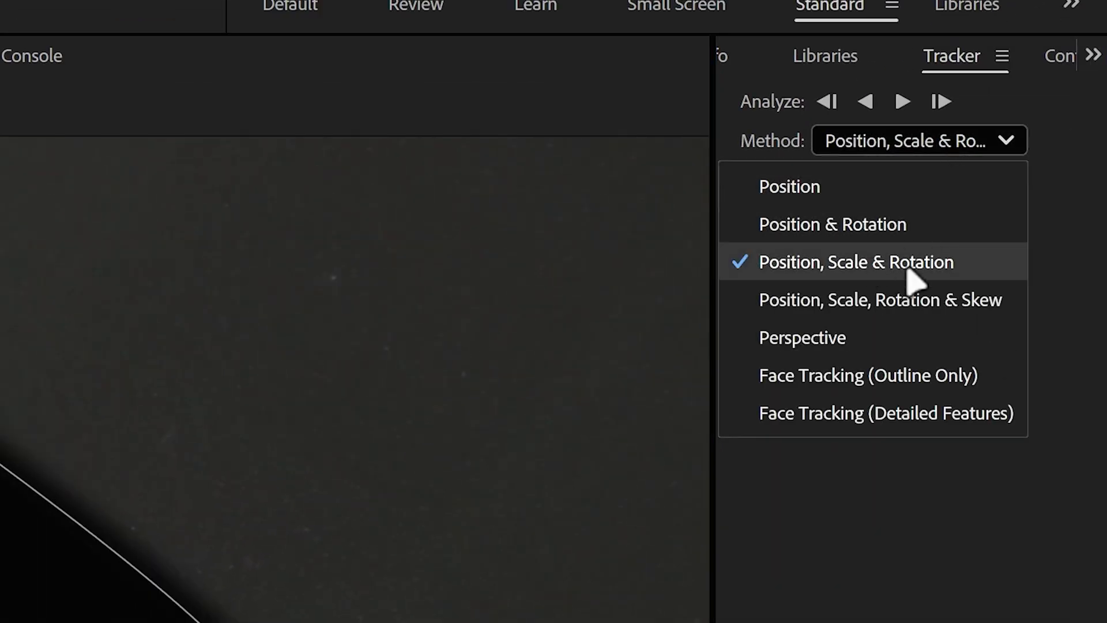
# Track Mask 1 forward through the clip using Position, Scale & Rotation.
pyautogui.click(993, 276)
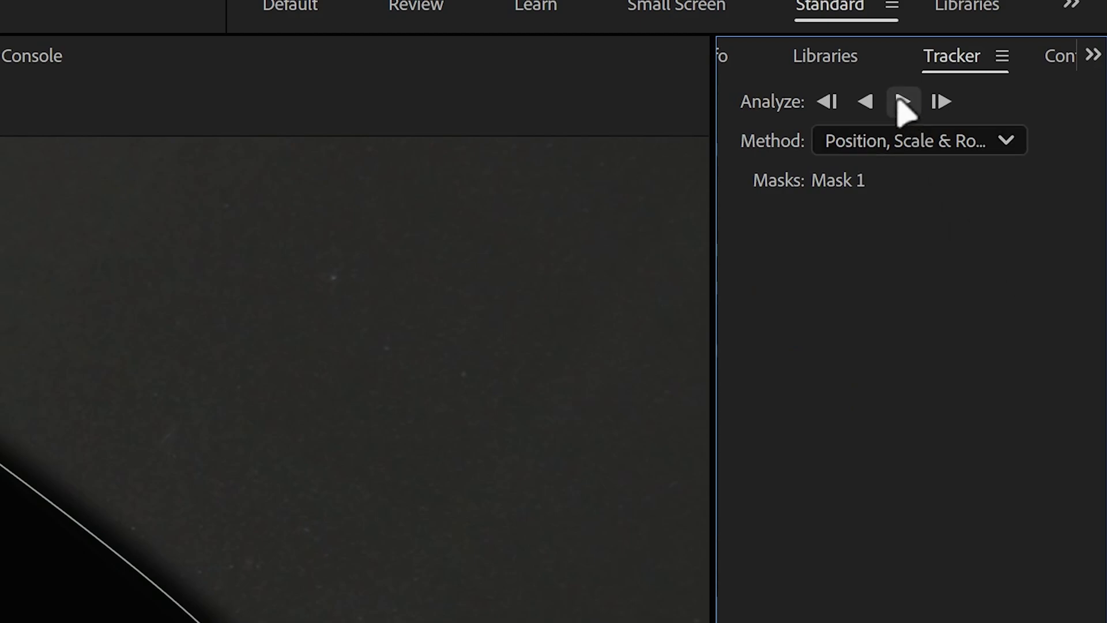
pyautogui.click(903, 101)
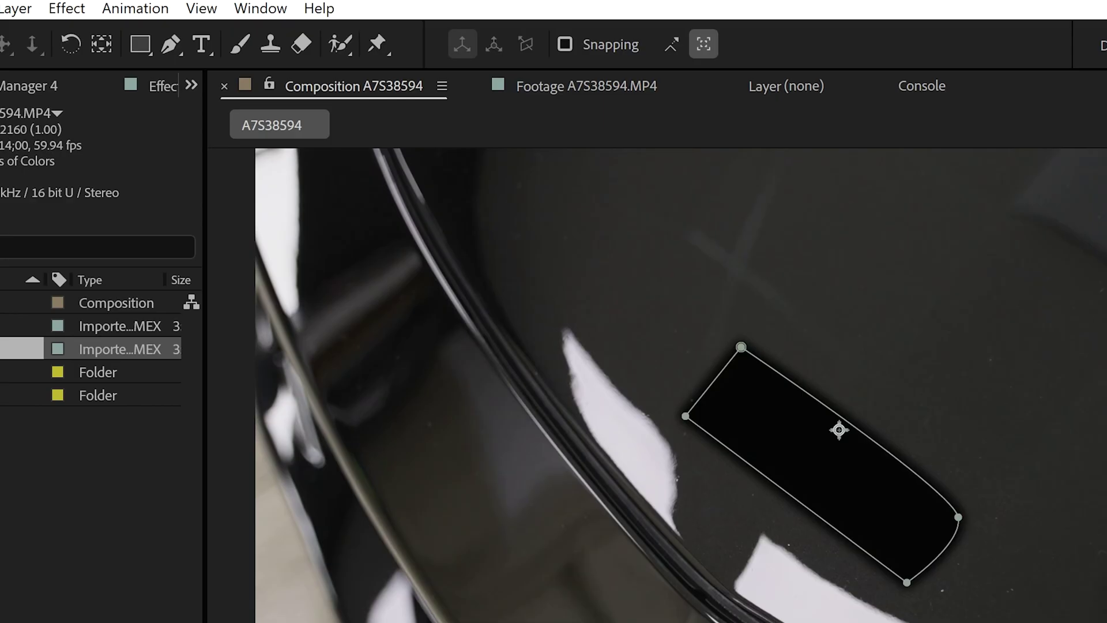
# Generate an Edge Blend Content-Aware Fill layer over the work area to erase the badge.
pyautogui.click(260, 9)
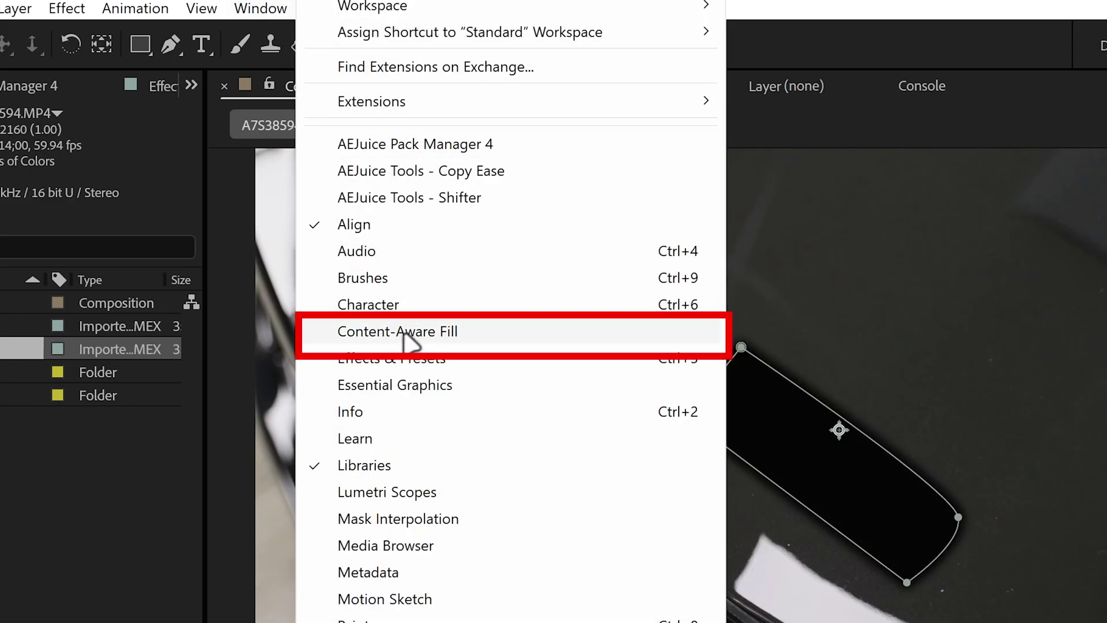
pyautogui.click(513, 340)
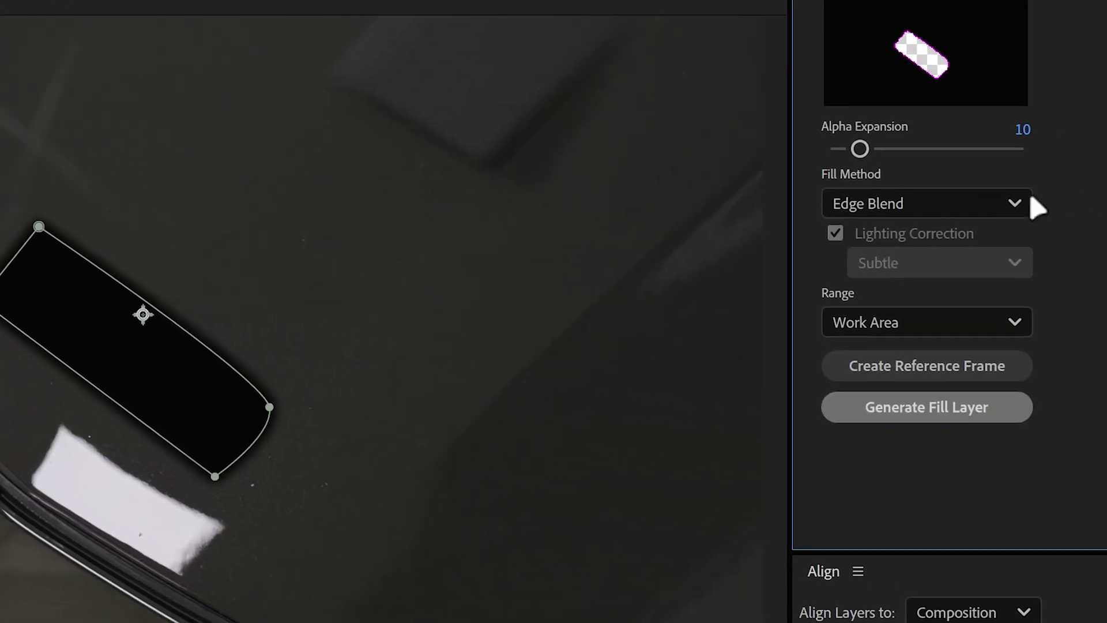
pyautogui.click(1018, 204)
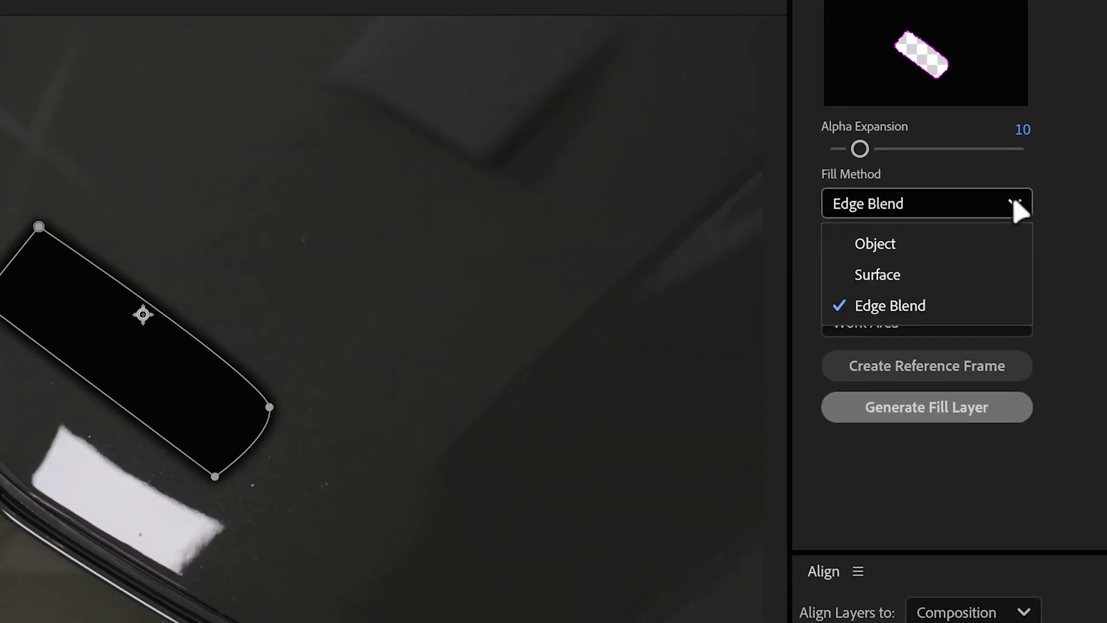
pyautogui.click(1006, 311)
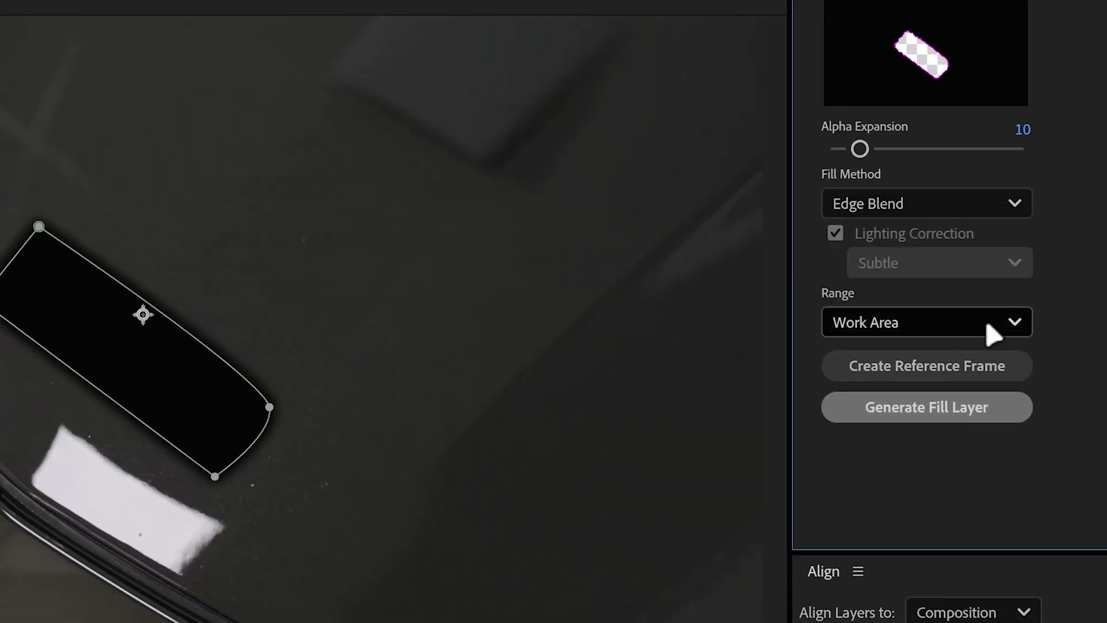
pyautogui.click(943, 423)
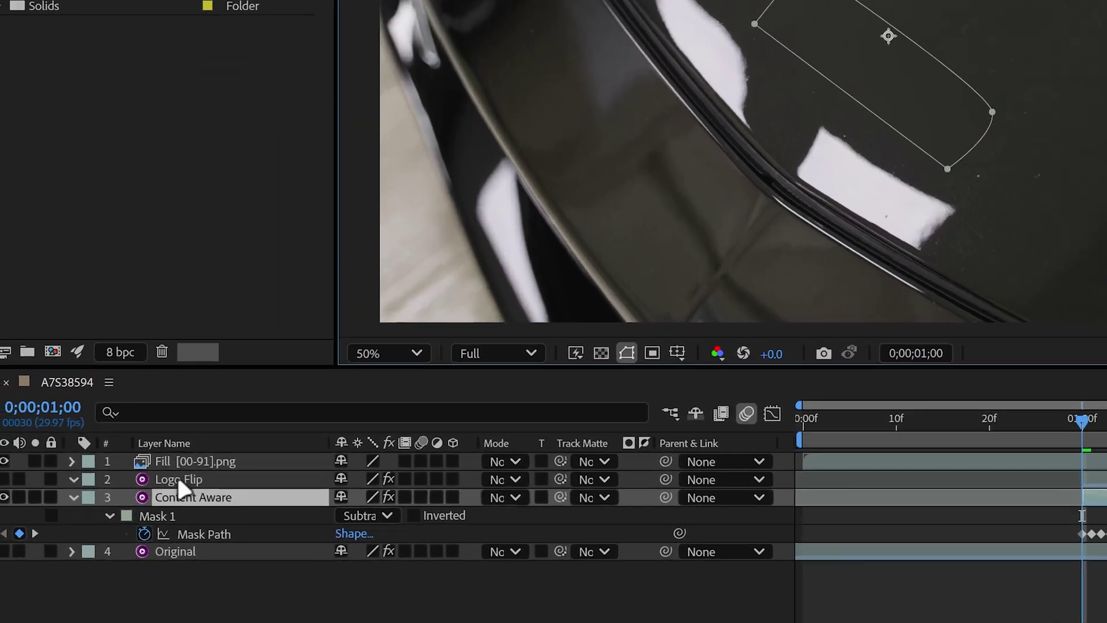
# Move the Fill layer below Logo Flip and make Logo Flip visible.
pyautogui.click(104, 514)
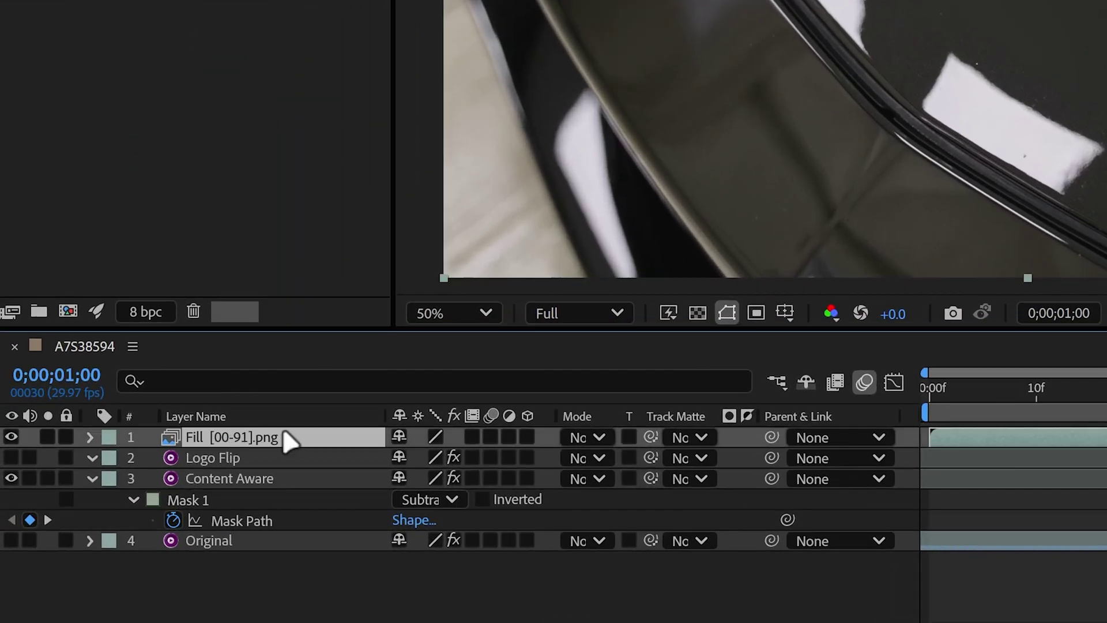
pyautogui.moveTo(283, 429); pyautogui.dragTo(290, 469)
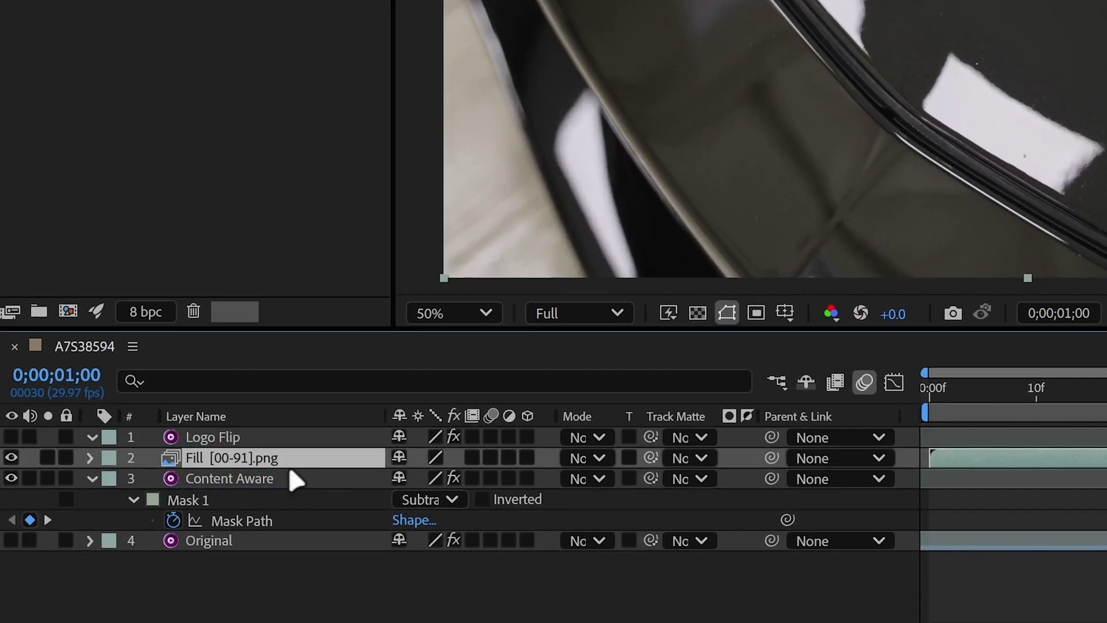
pyautogui.click(91, 479)
pyautogui.click(266, 437)
pyautogui.click(11, 436)
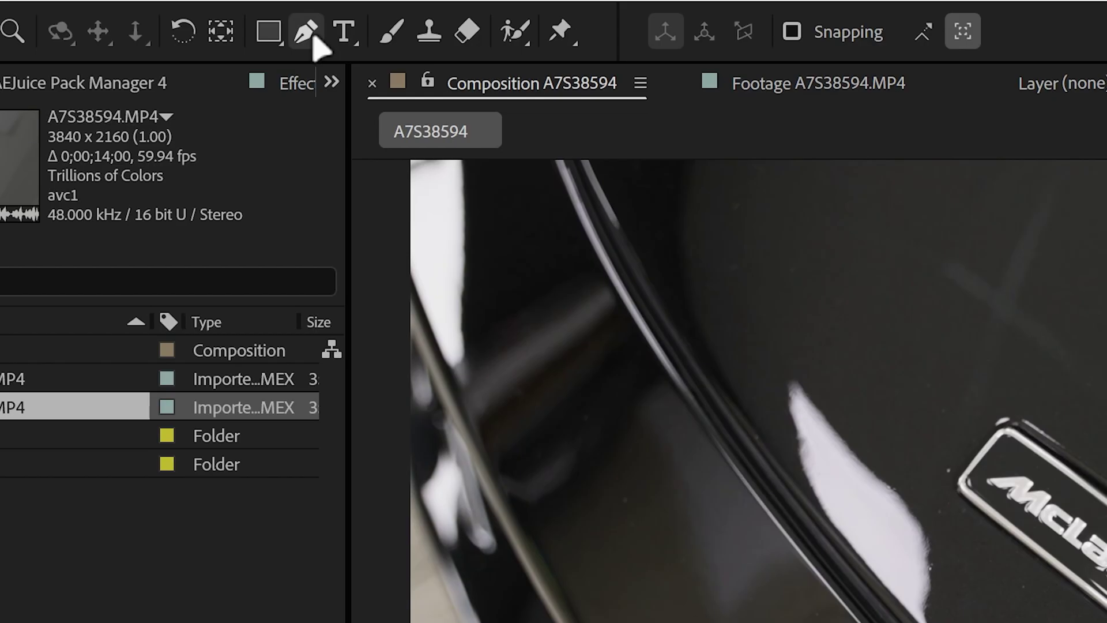
# Mask the McLaren badge on Logo Flip, hide the Fill layer, and track the mask forward.
pyautogui.click(306, 31)
pyautogui.scroll(2, 939, 486)
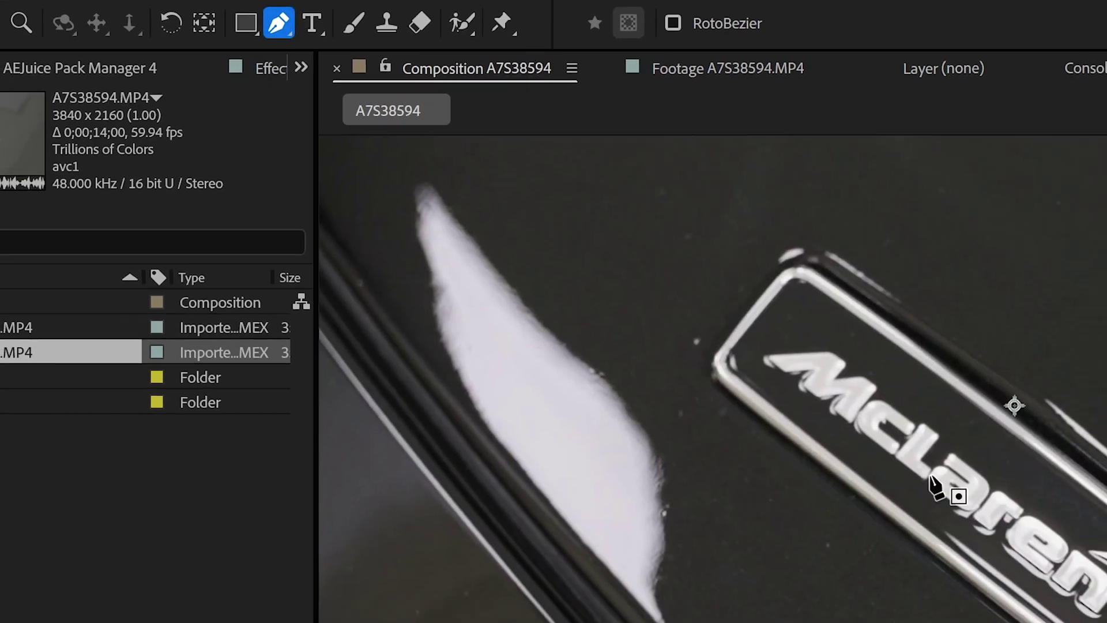
pyautogui.click(478, 104)
pyautogui.click(740, 301)
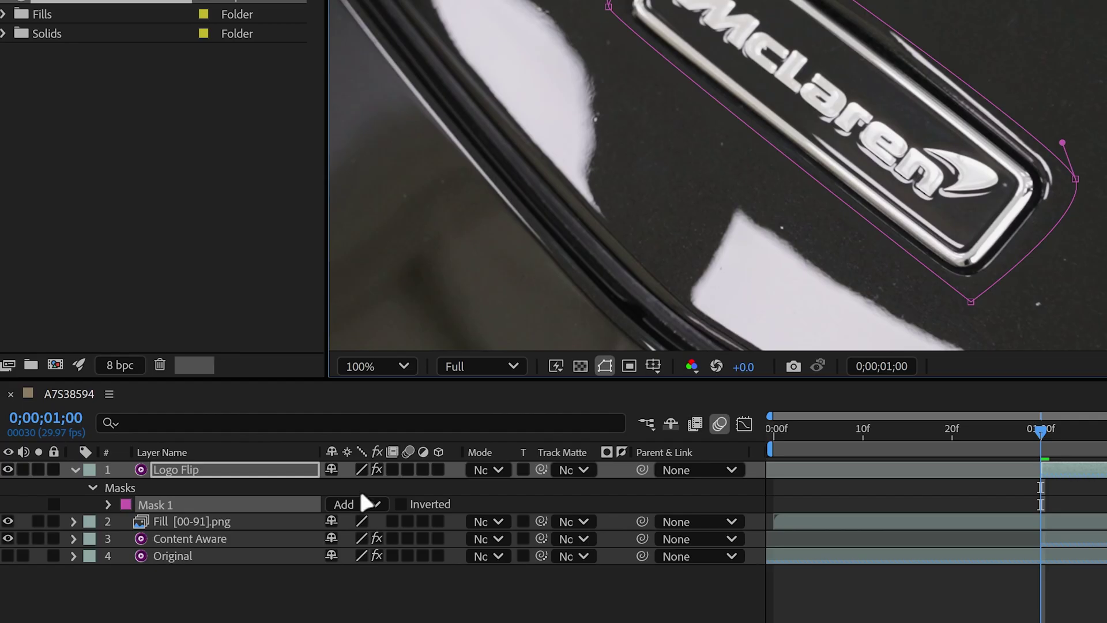
pyautogui.click(8, 521)
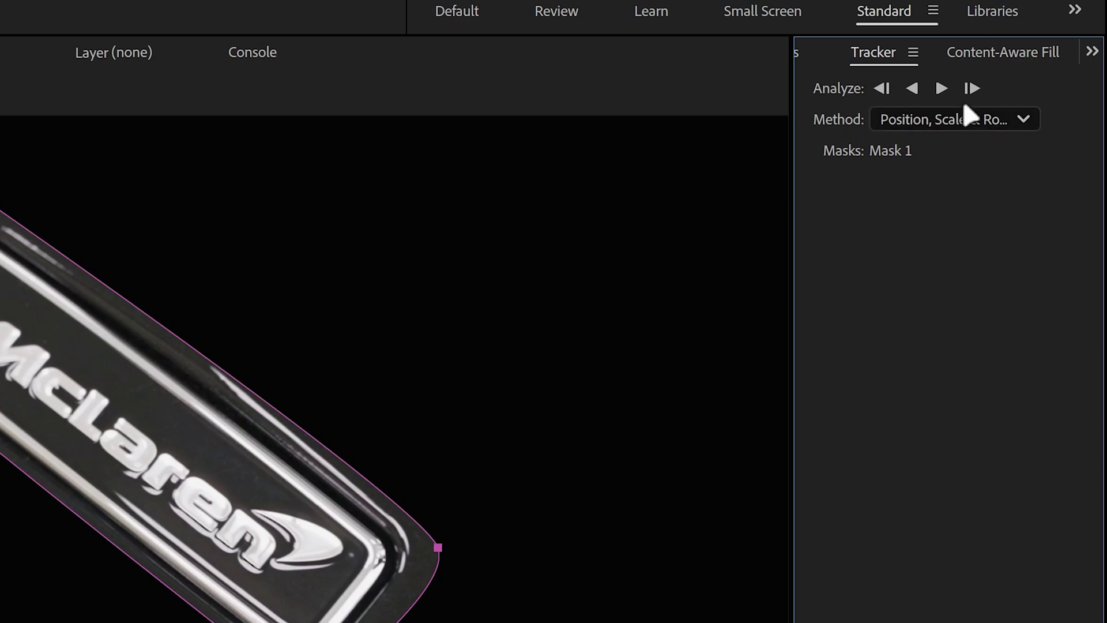
pyautogui.click(1030, 40)
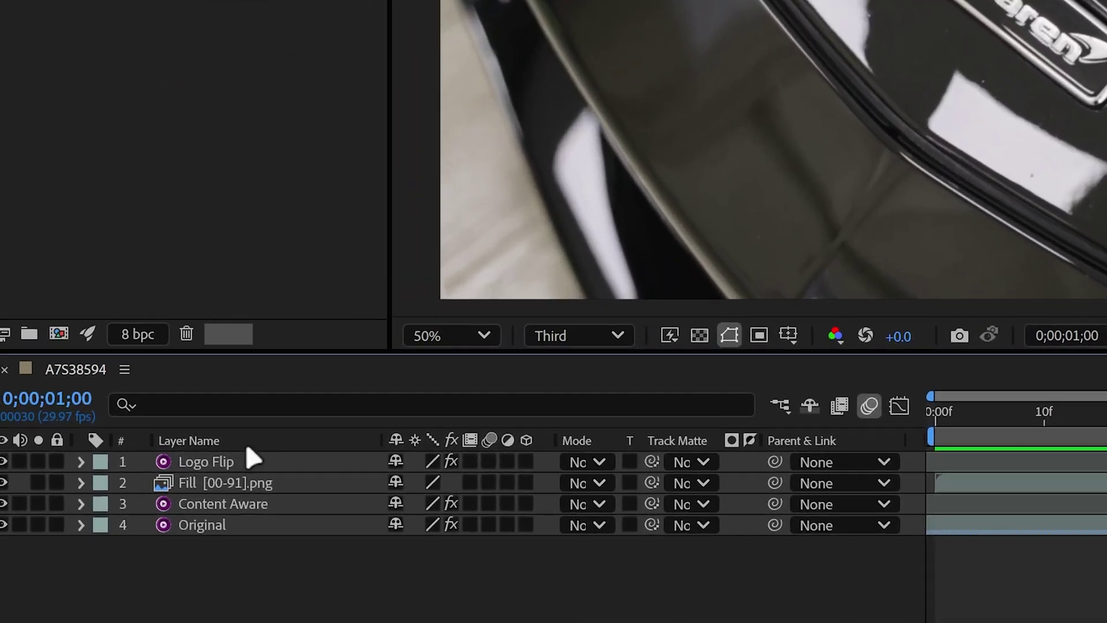
pyautogui.click(165, 499)
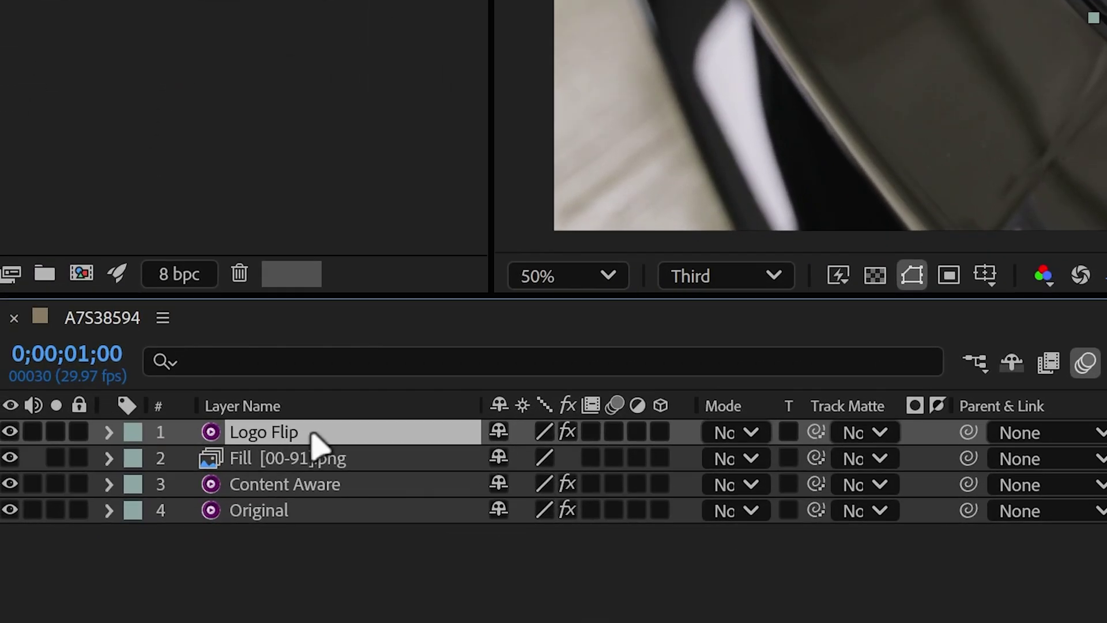
# Make Logo Flip 3D and set Position, Scale and Y Rotation keyframes at 1;00.
pyautogui.click(659, 432)
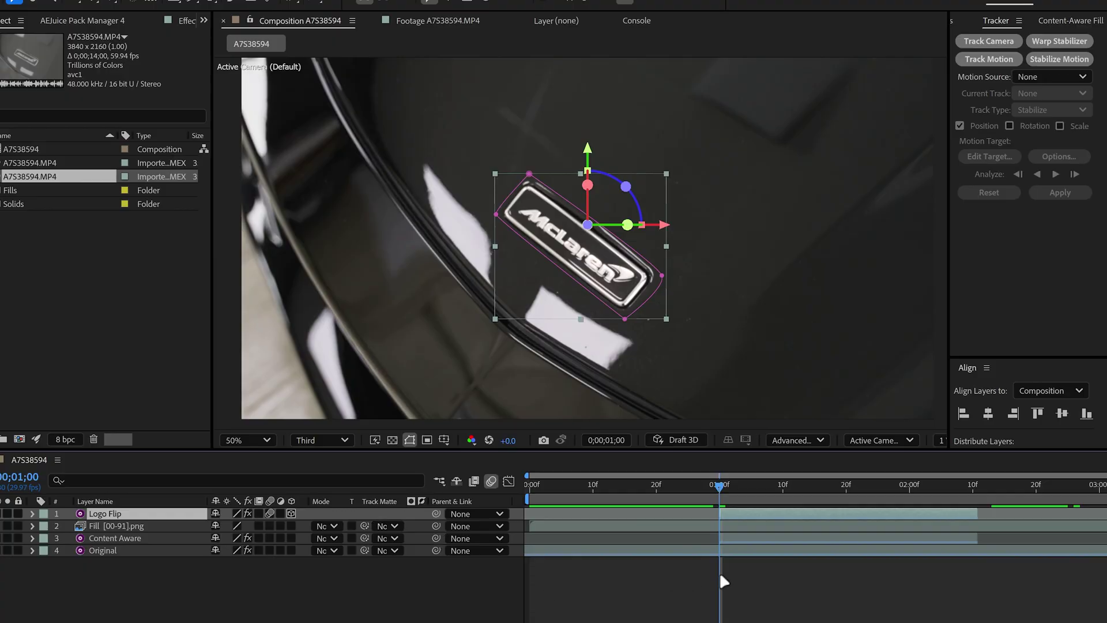
pyautogui.press('s')
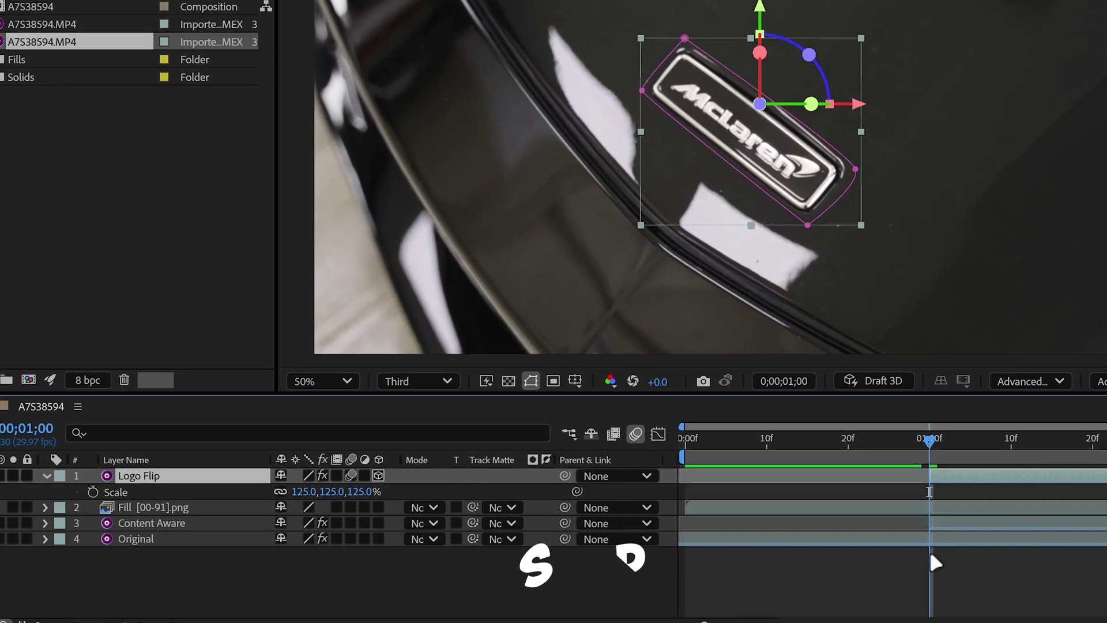
pyautogui.hotkey('shift', 'p')
pyautogui.hotkey('shift', 'r')
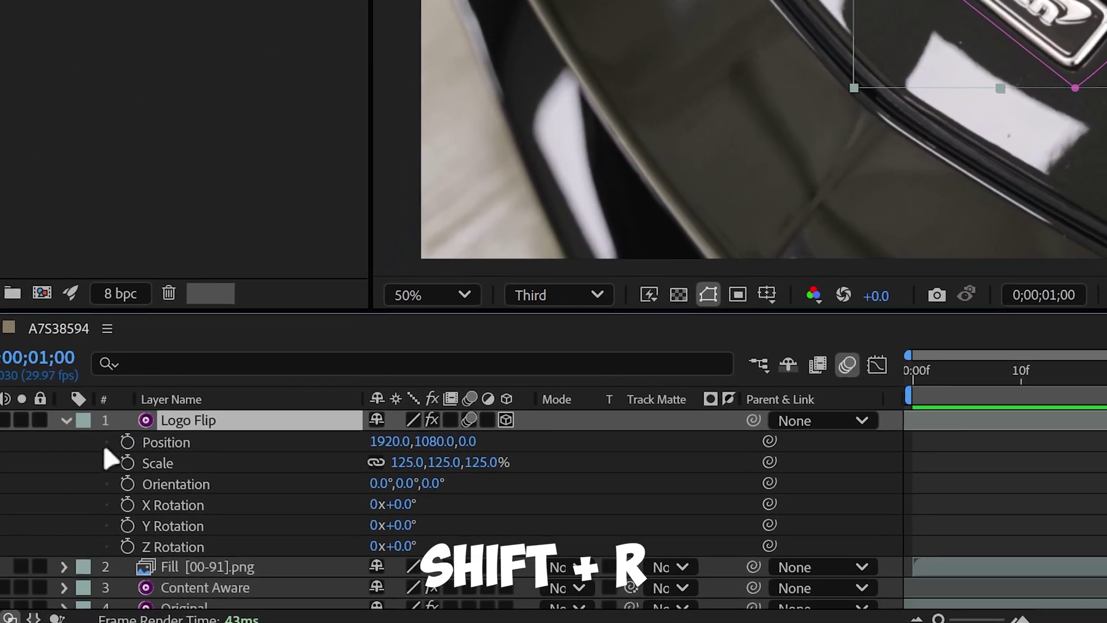
pyautogui.click(127, 443)
pyautogui.click(127, 462)
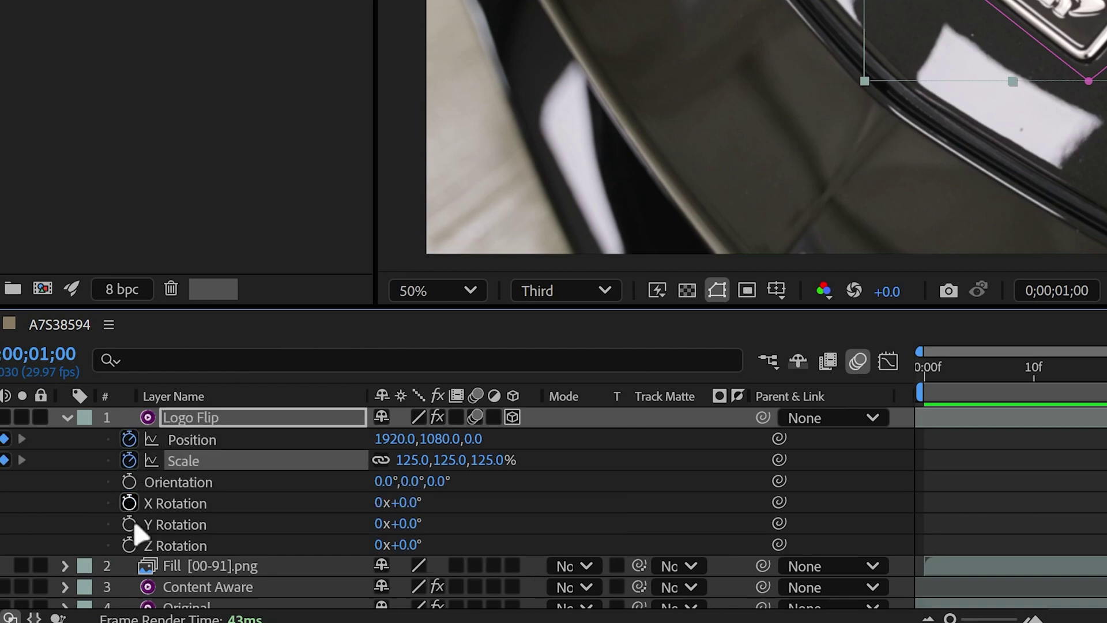
pyautogui.click(130, 524)
# Scale Logo Flip up to 147% and give Y Rotation one full turn at 1;21.
pyautogui.moveTo(719, 484); pyautogui.dragTo(750, 487)
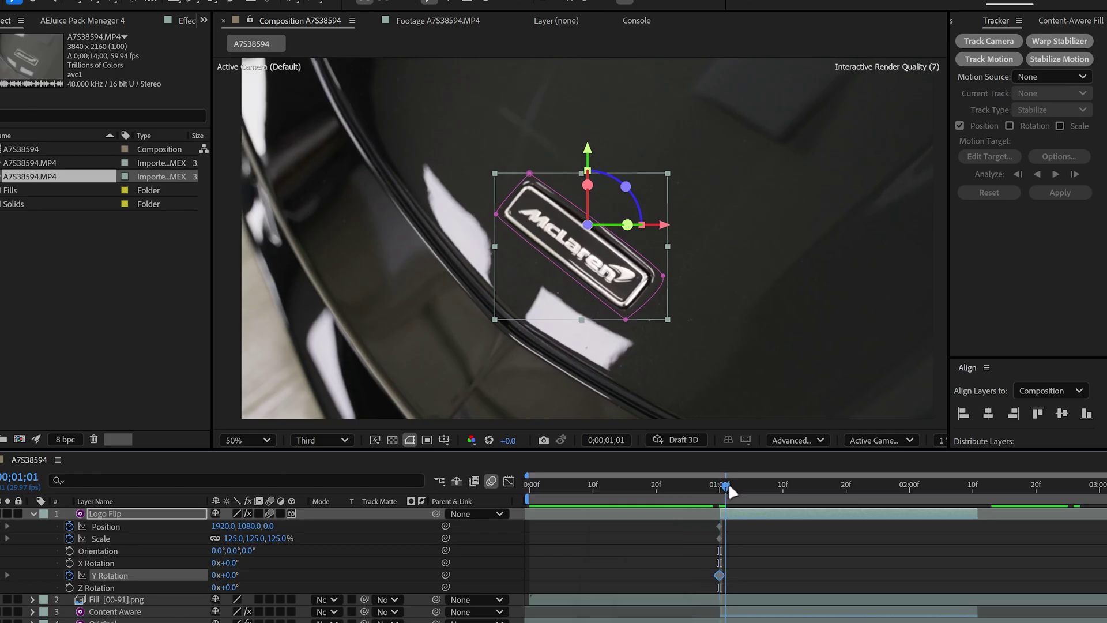
pyautogui.moveTo(235, 544); pyautogui.dragTo(249, 525)
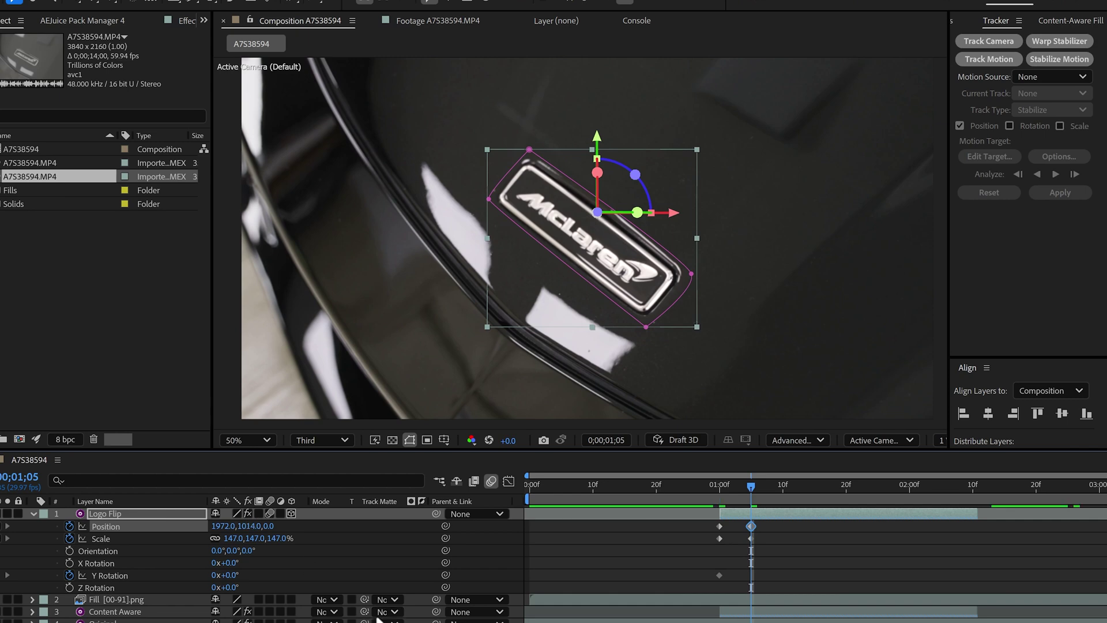
pyautogui.click(719, 575)
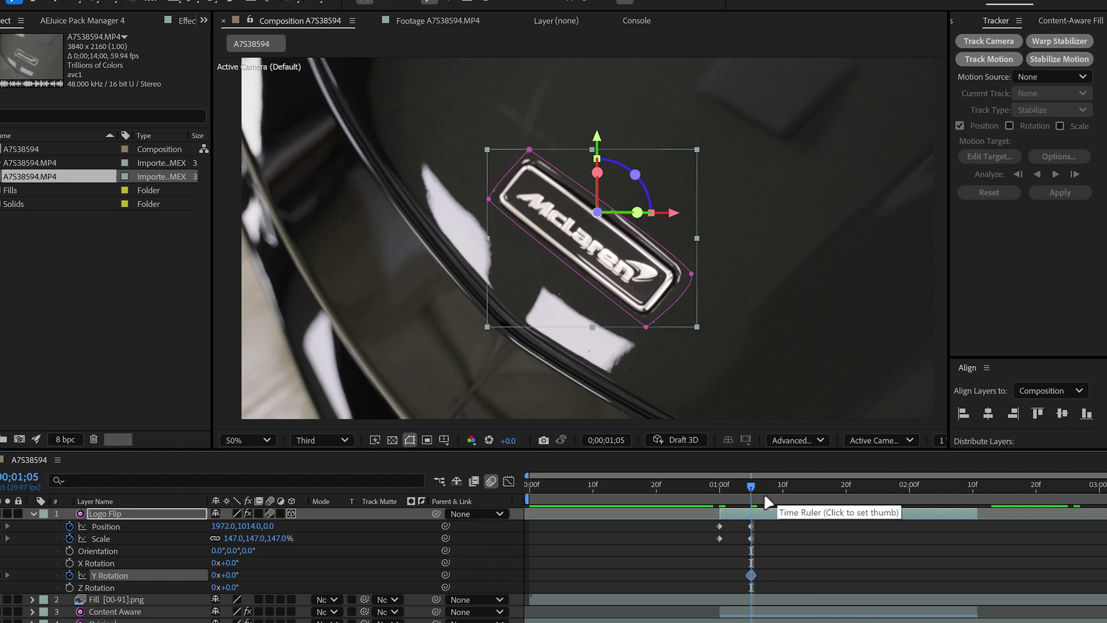
pyautogui.moveTo(759, 487); pyautogui.dragTo(851, 495)
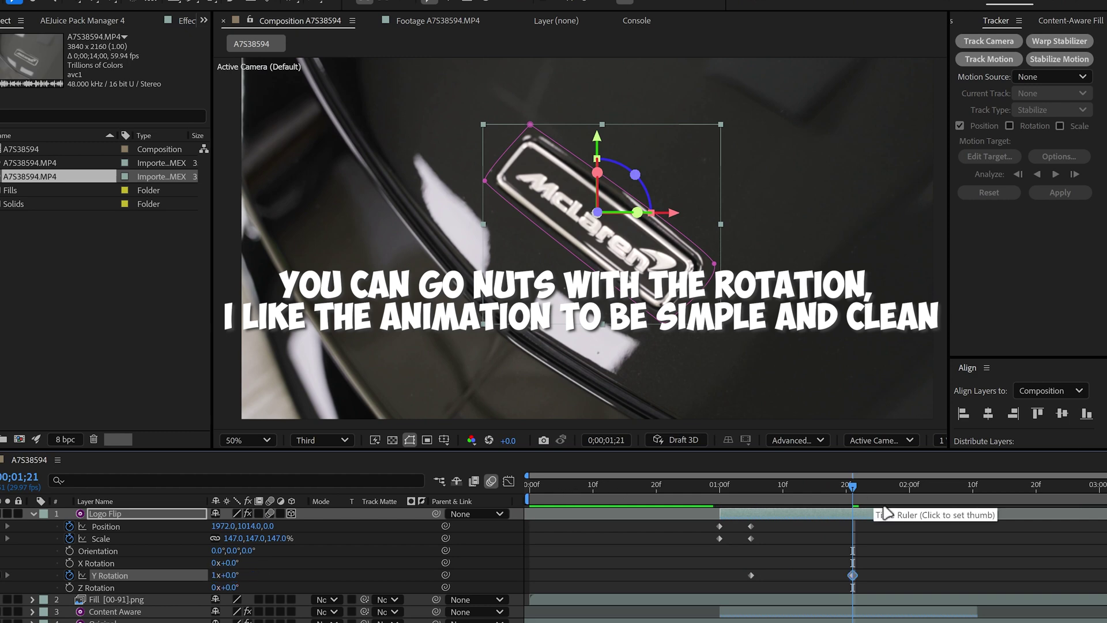
# Apply Easy Ease to the Position, Scale and rotation keyframes and retime the Y Rotation keyframe.
pyautogui.moveTo(661, 521); pyautogui.dragTo(885, 583)
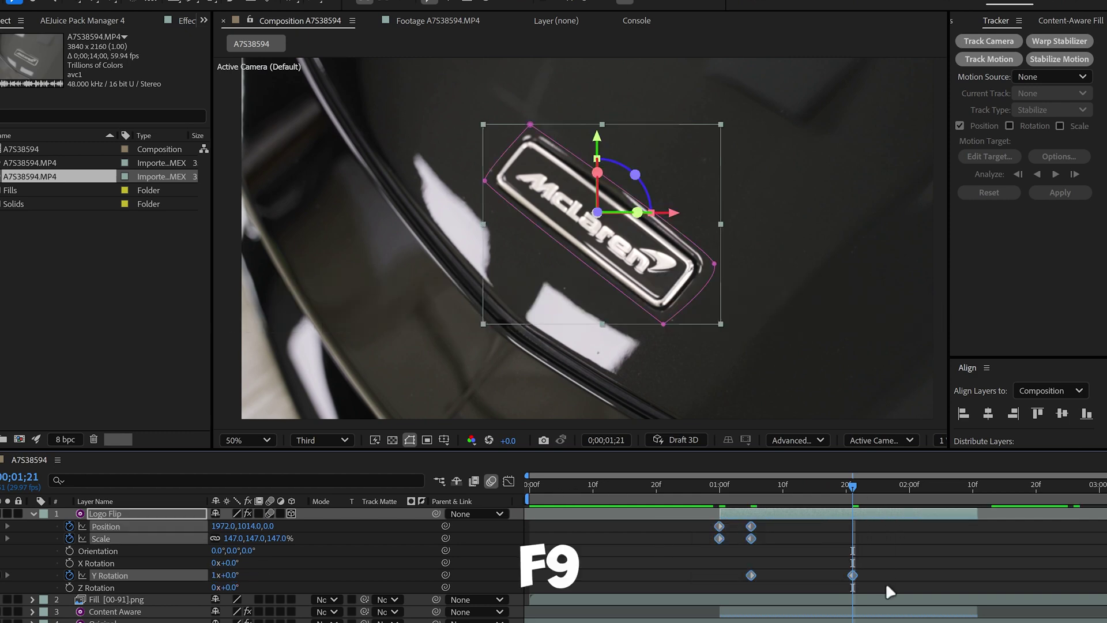
pyautogui.press('F9')
pyautogui.click(883, 555)
pyautogui.click(719, 482)
pyautogui.press('=')
pyautogui.moveTo(770, 575); pyautogui.dragTo(745, 575)
pyautogui.press('-')
pyautogui.moveTo(725, 490); pyautogui.dragTo(873, 491)
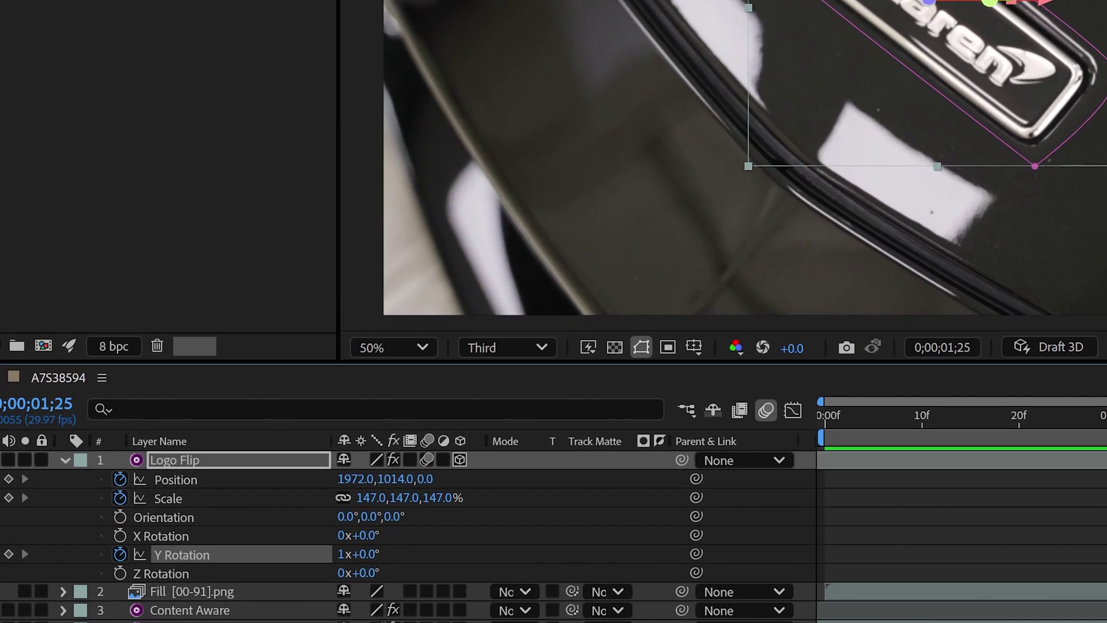
# Paste the original Position and Scale keyframes at 1;28, returning the badge to 1920,1080 and 125%.
pyautogui.click(8, 478)
pyautogui.click(8, 498)
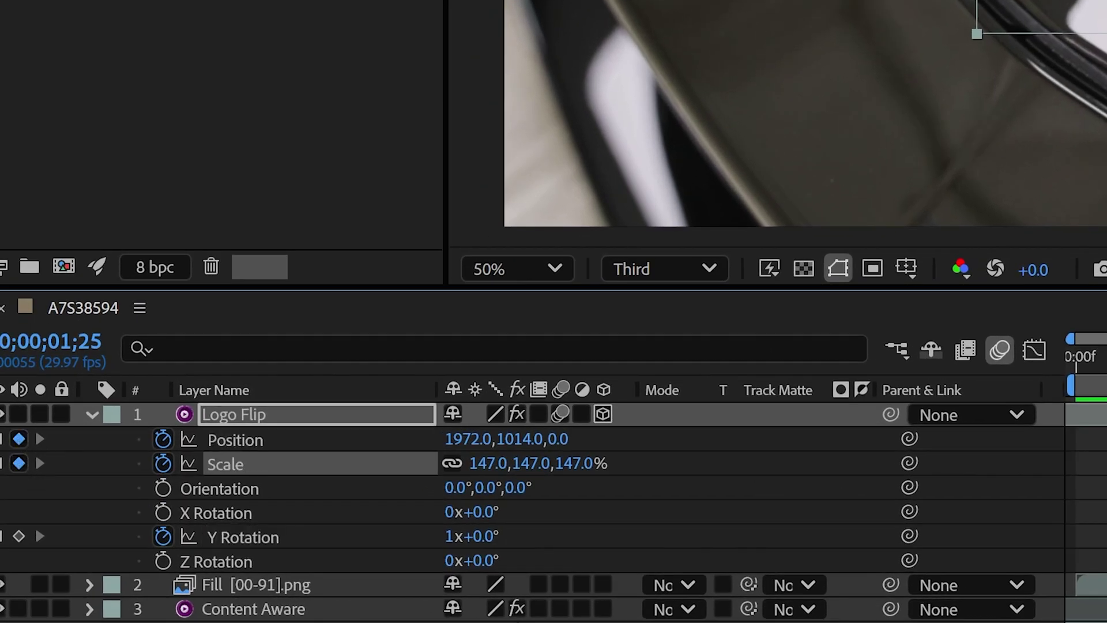
pyautogui.moveTo(361, 420); pyautogui.dragTo(435, 469)
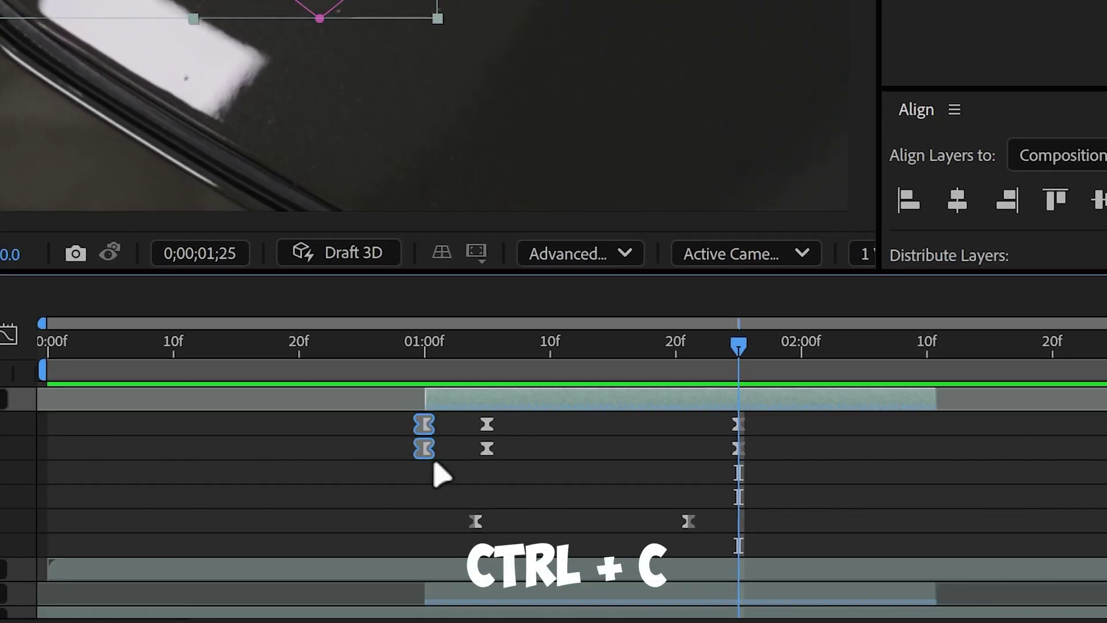
pyautogui.moveTo(737, 383); pyautogui.dragTo(782, 348)
pyautogui.hotkey('ctrl', 'v')
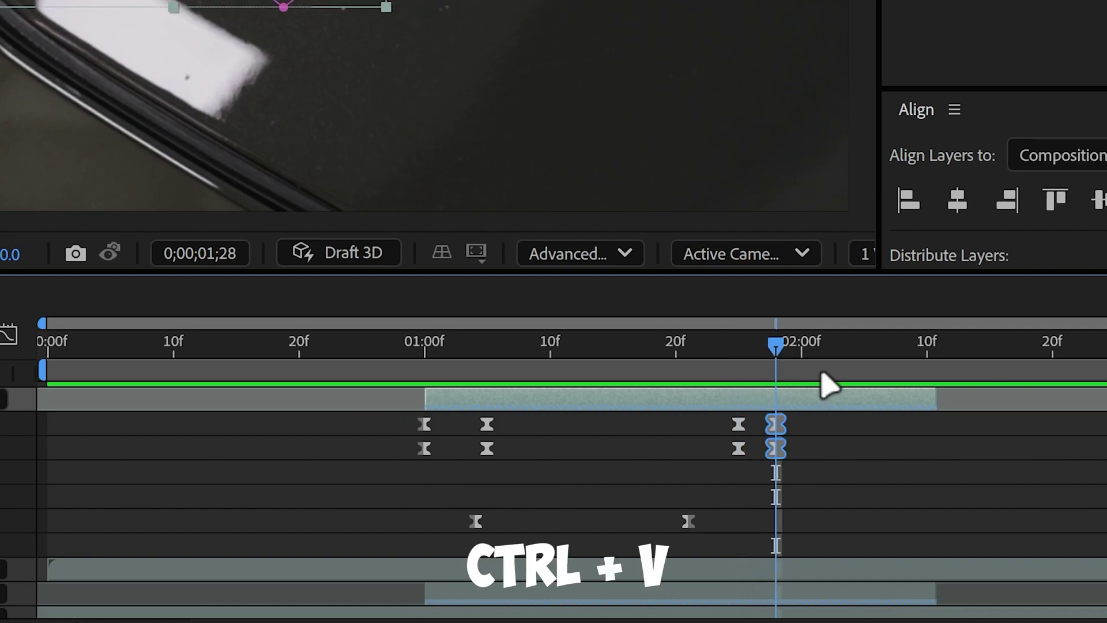
pyautogui.moveTo(777, 348); pyautogui.dragTo(437, 376)
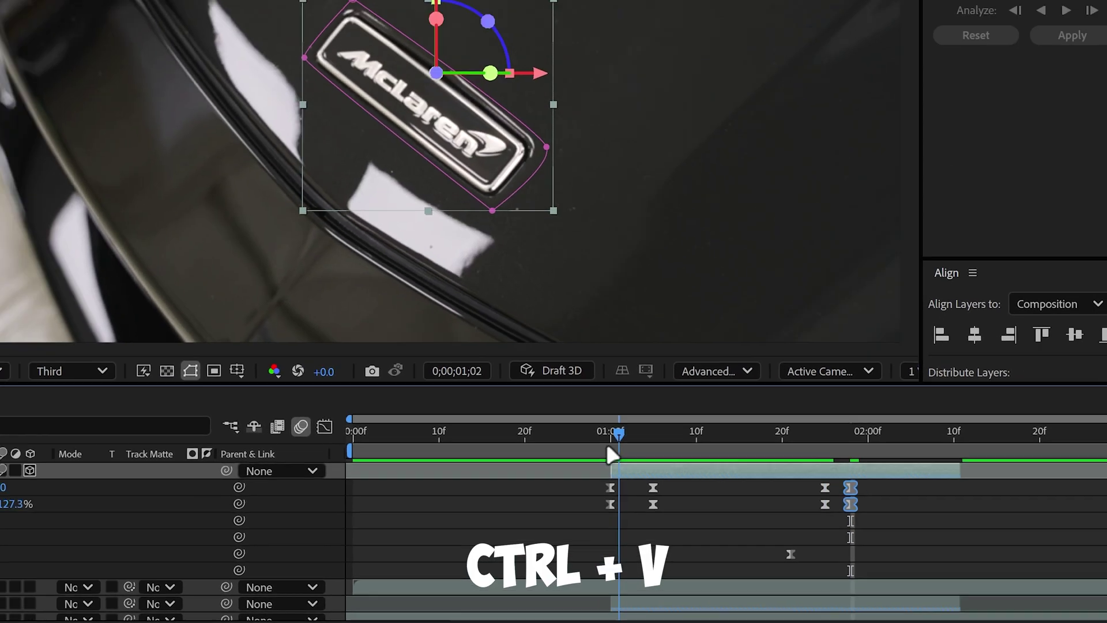
# Preview the flip, nudge the return keyframes slightly later, and preview again.
pyautogui.press('space')
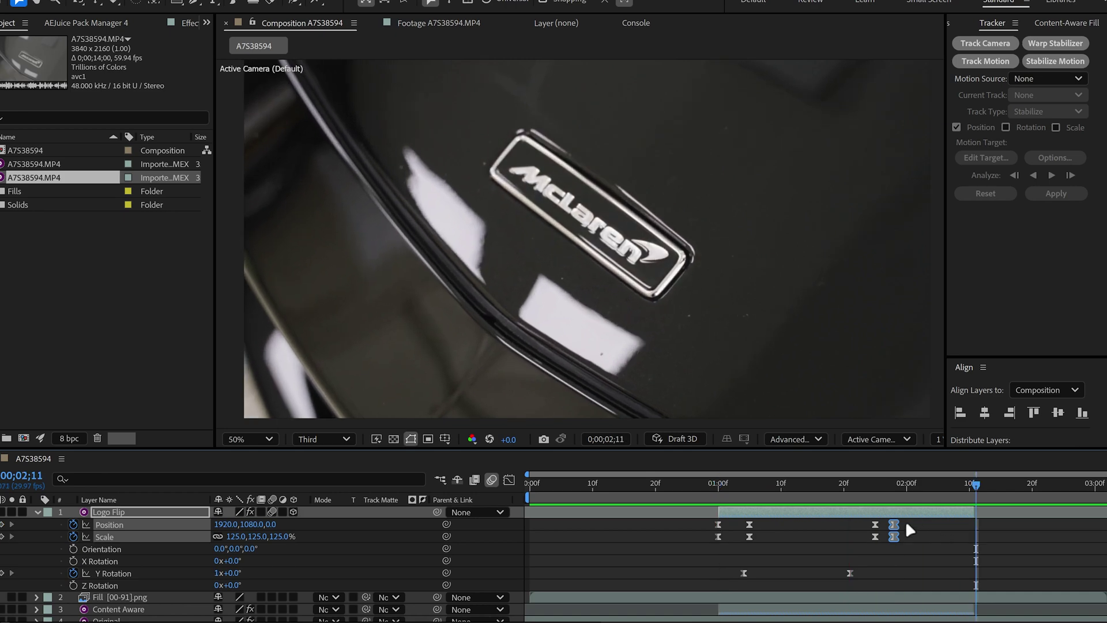
pyautogui.moveTo(895, 524); pyautogui.dragTo(719, 502)
pyautogui.press('space')
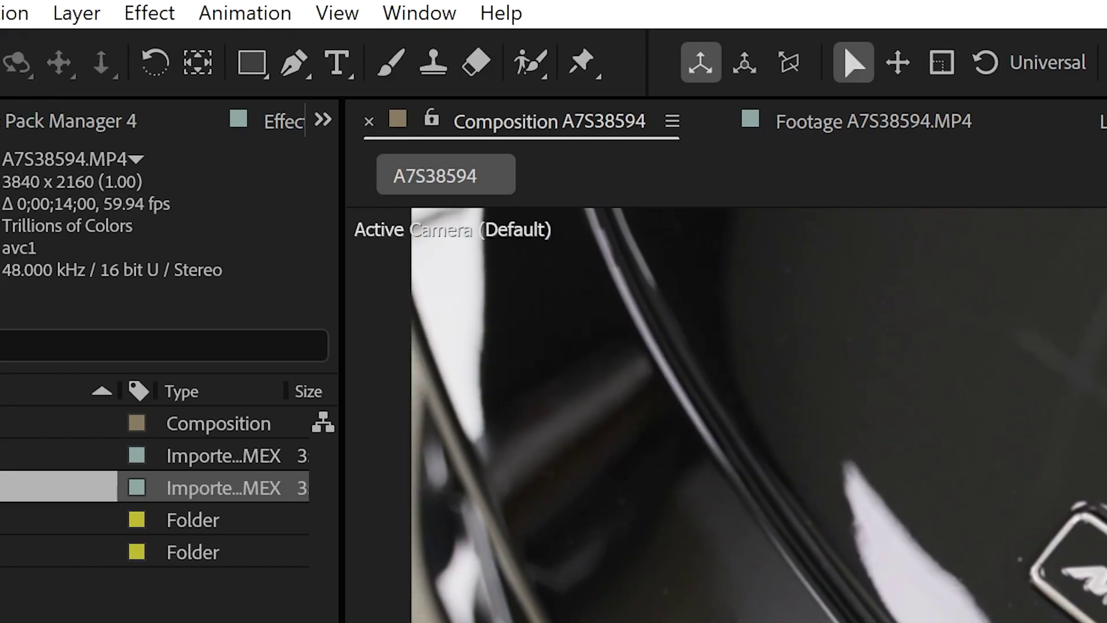
# Add a new solid layer to the composition.
pyautogui.click(76, 14)
pyautogui.moveTo(118, 53)
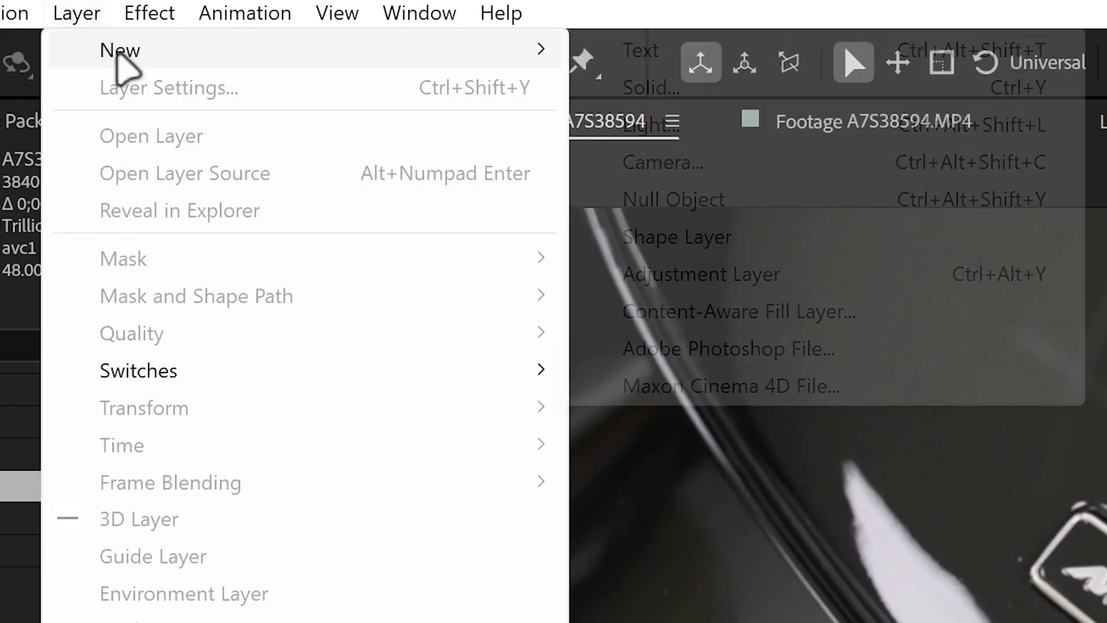
pyautogui.click(747, 95)
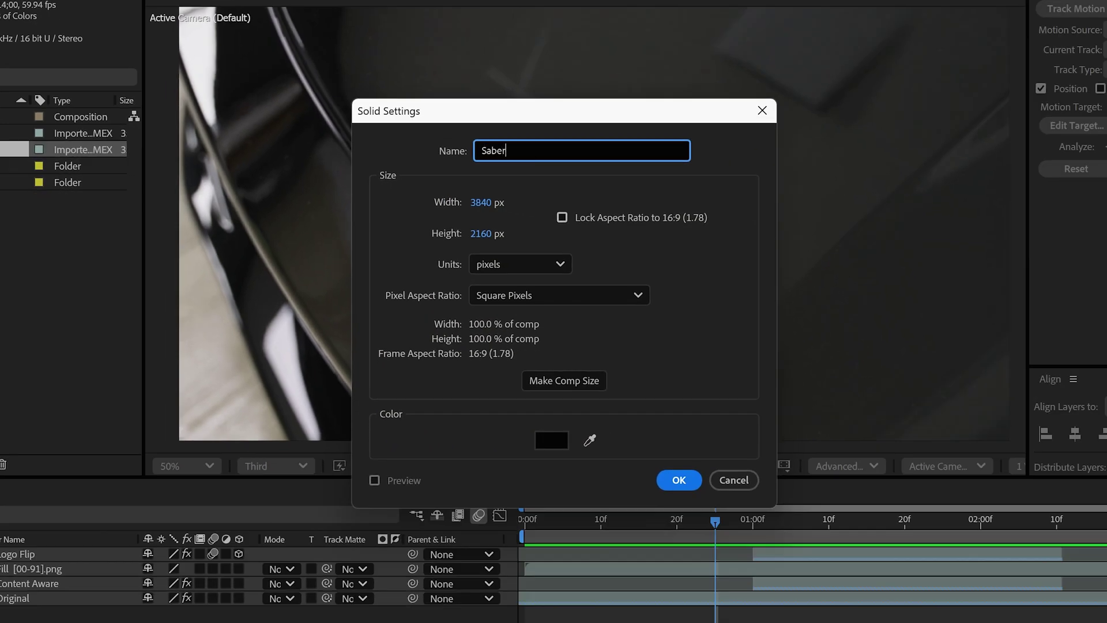
pyautogui.press('Return')
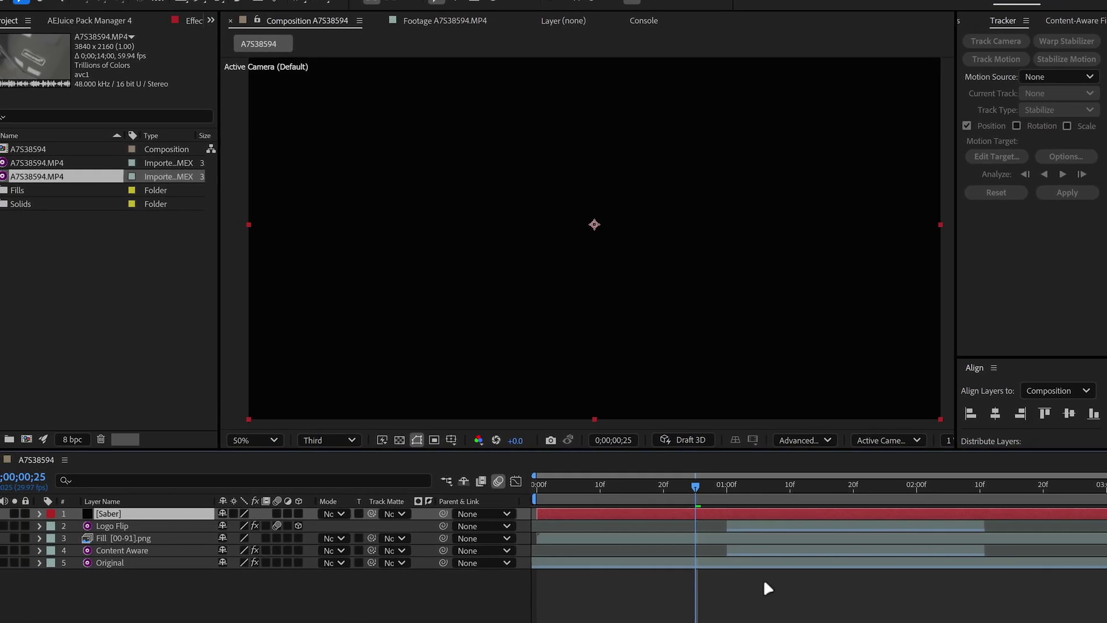
# Apply the Saber effect to the solid and choose the StarKiller preset.
pyautogui.hotkey('ctrl', 'space')
pyautogui.write('Saber')
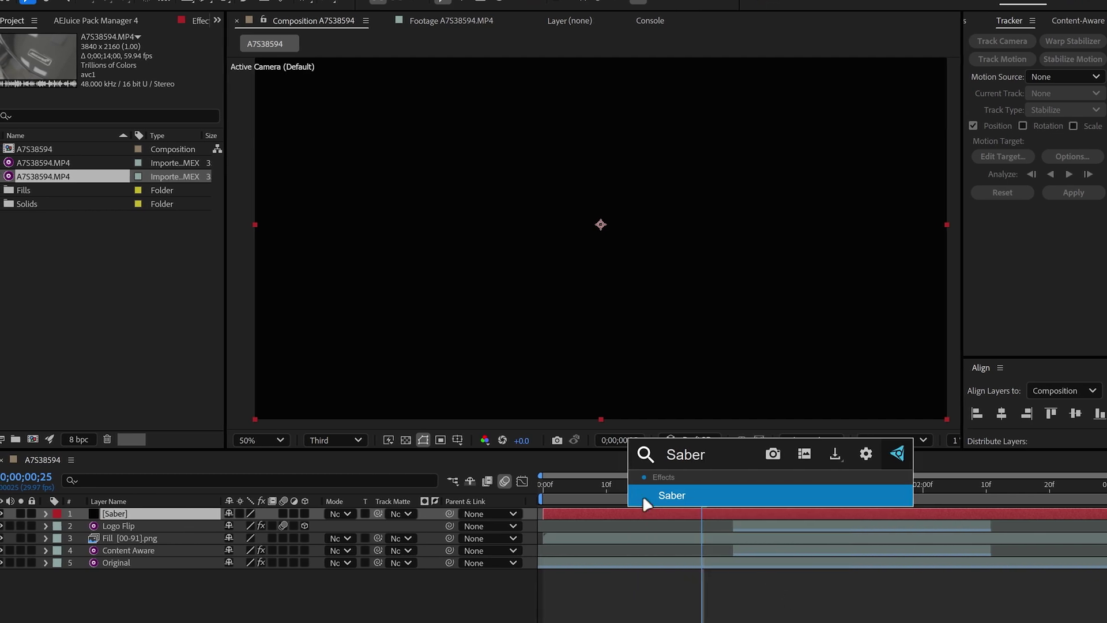
pyautogui.click(690, 497)
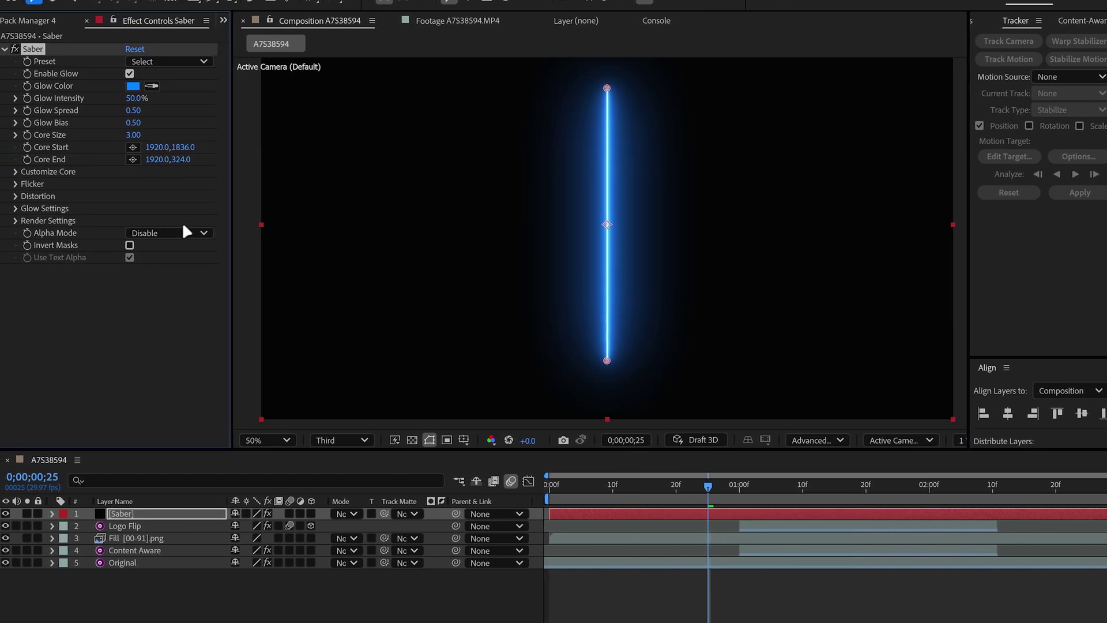
pyautogui.click(196, 61)
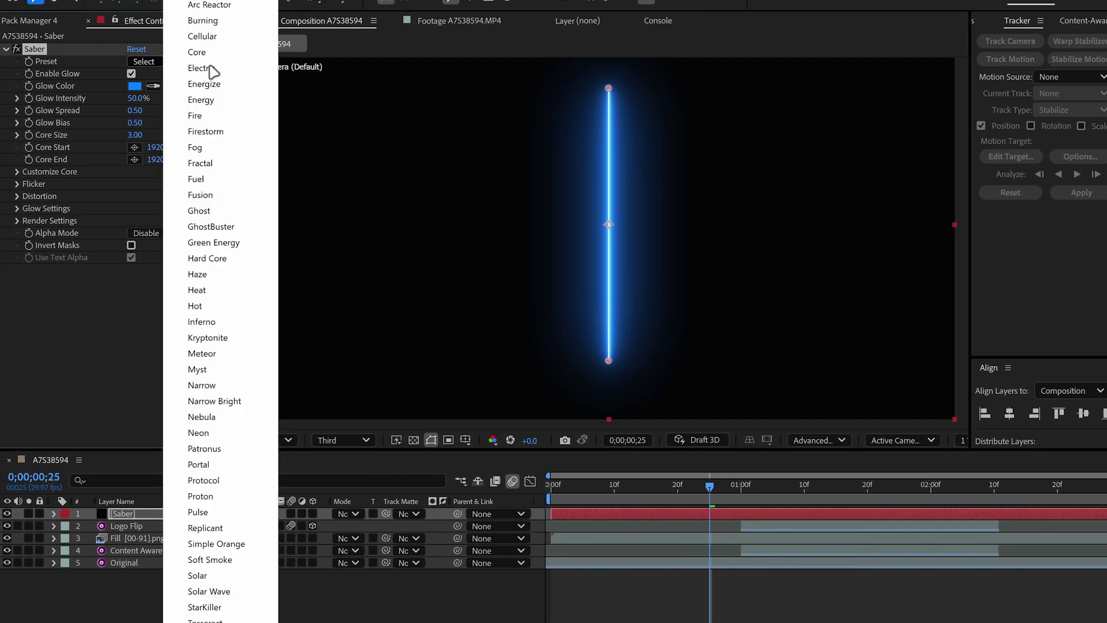
pyautogui.click(215, 607)
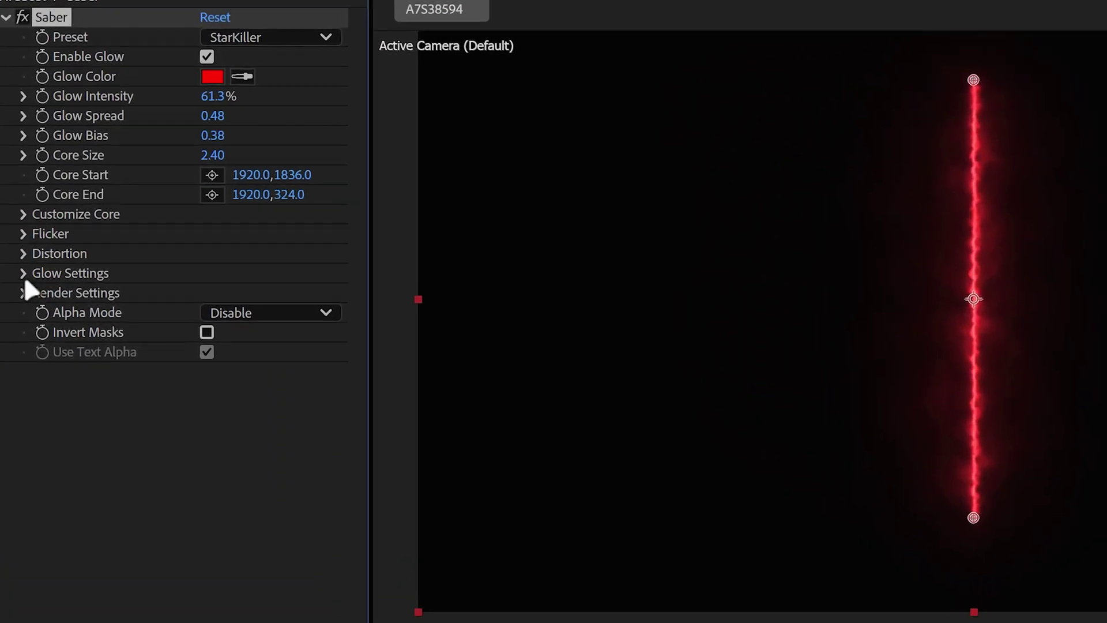
# Set the Saber's Composite Settings to Transparent and draw a mask path around the badge.
pyautogui.click(23, 292)
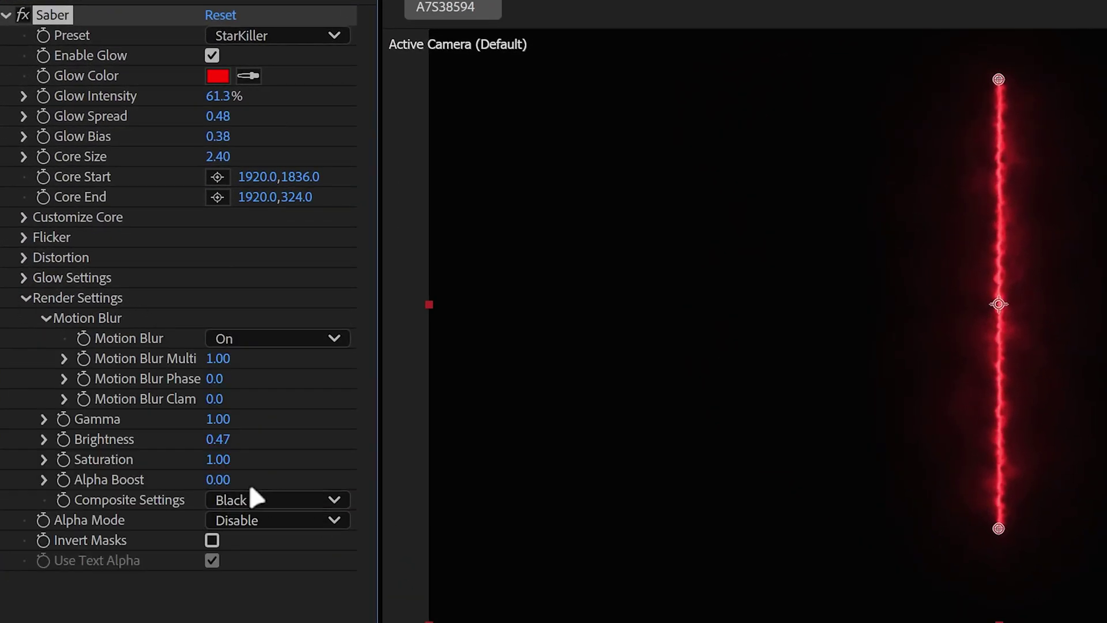
pyautogui.click(268, 500)
pyautogui.click(333, 528)
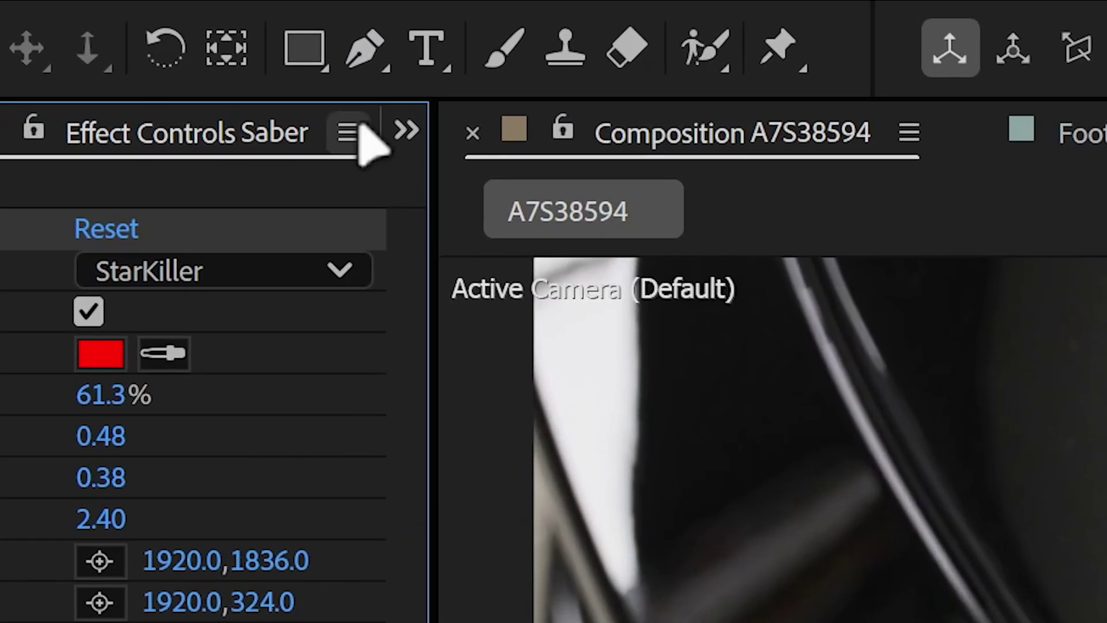
pyautogui.click(364, 49)
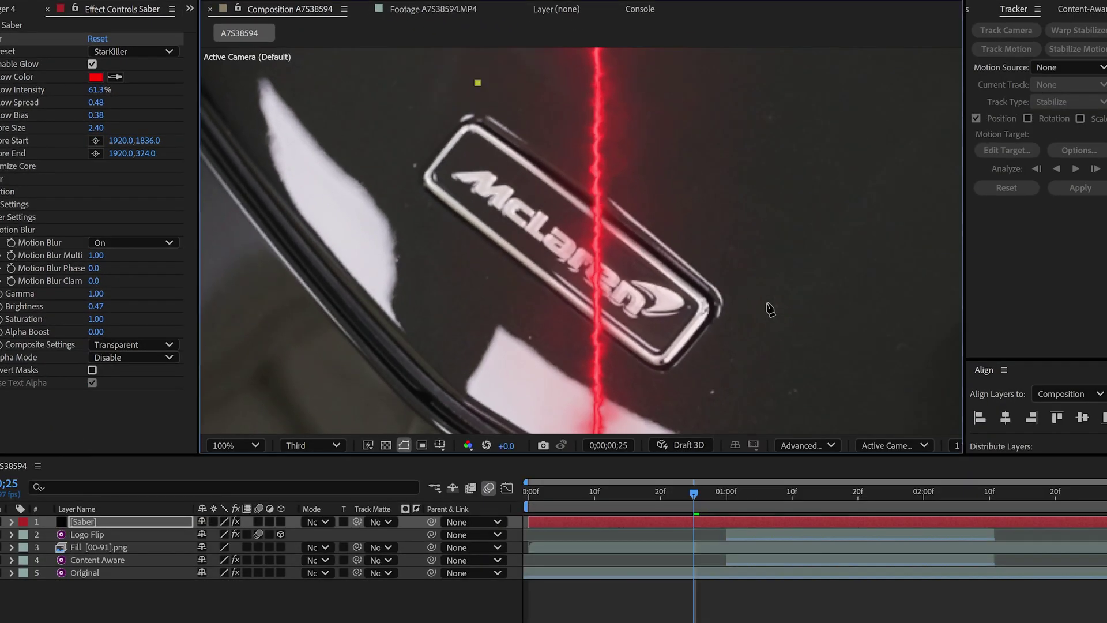
pyautogui.click(477, 82)
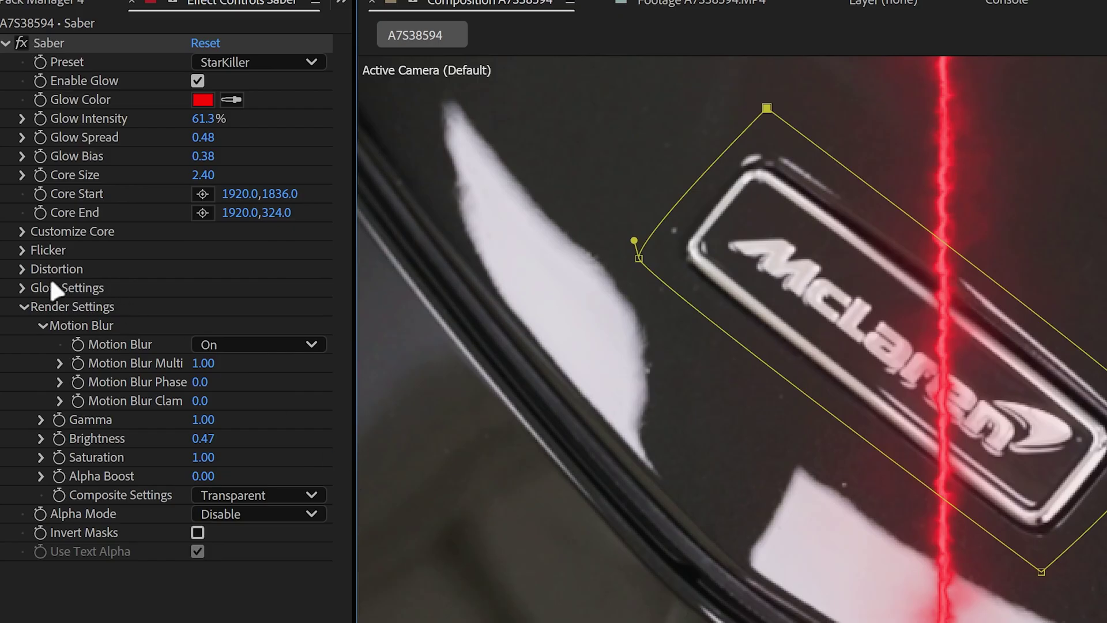
# Set the Saber Core Type to Layer Masks so the glow traces the badge outline.
pyautogui.click(21, 231)
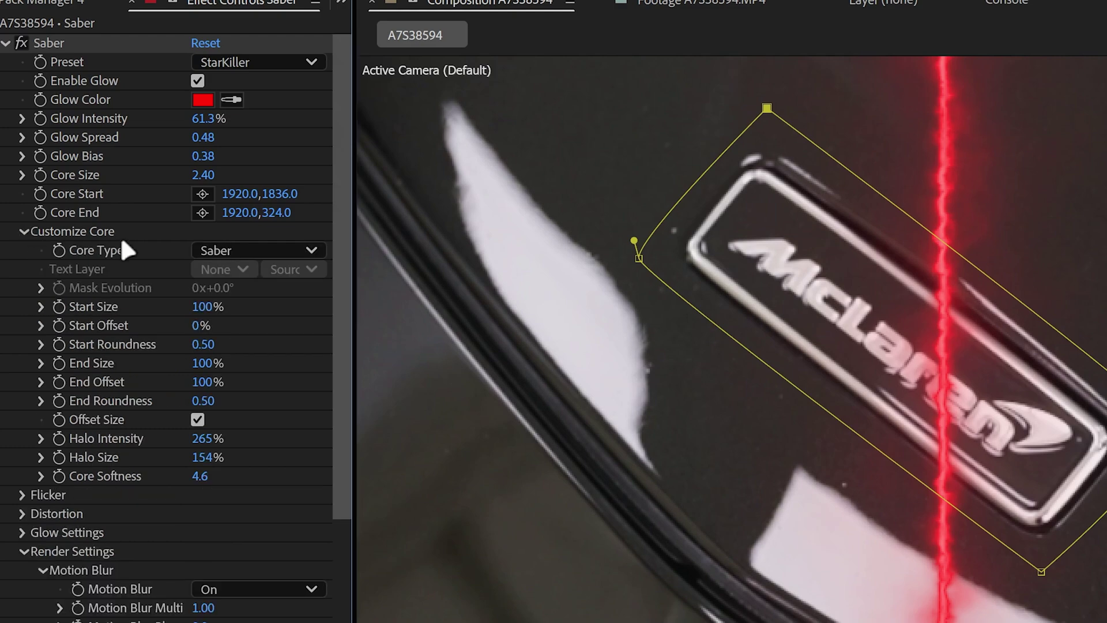
pyautogui.click(311, 250)
pyautogui.click(283, 299)
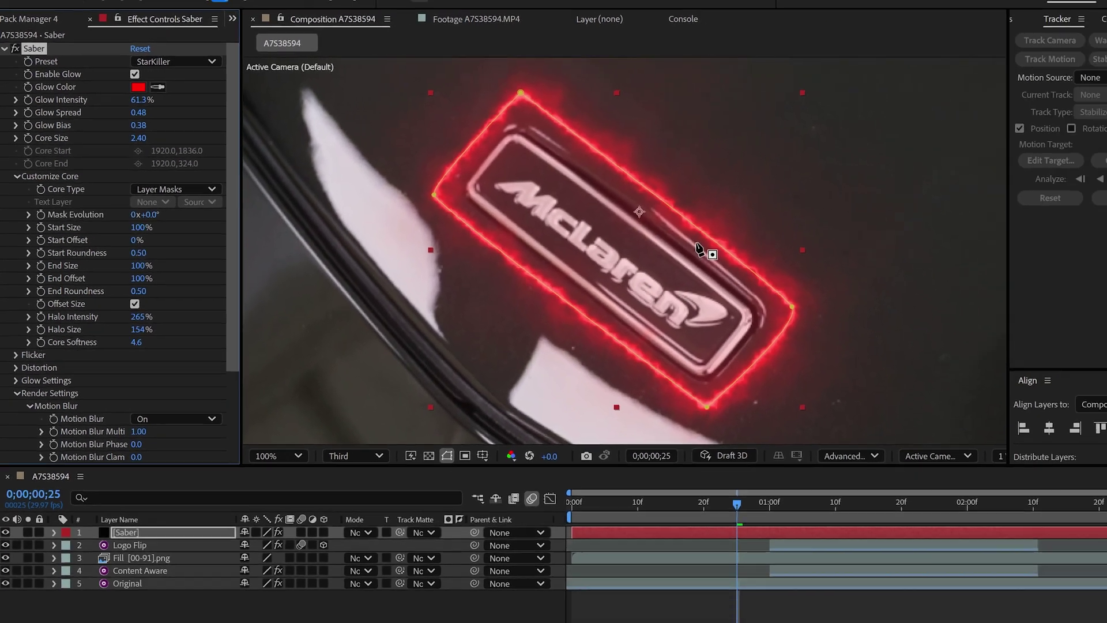
# Make the Saber glow colour orange-red and trim the Saber layer to start at frame 24.
pyautogui.press(',')
pyautogui.press(',')
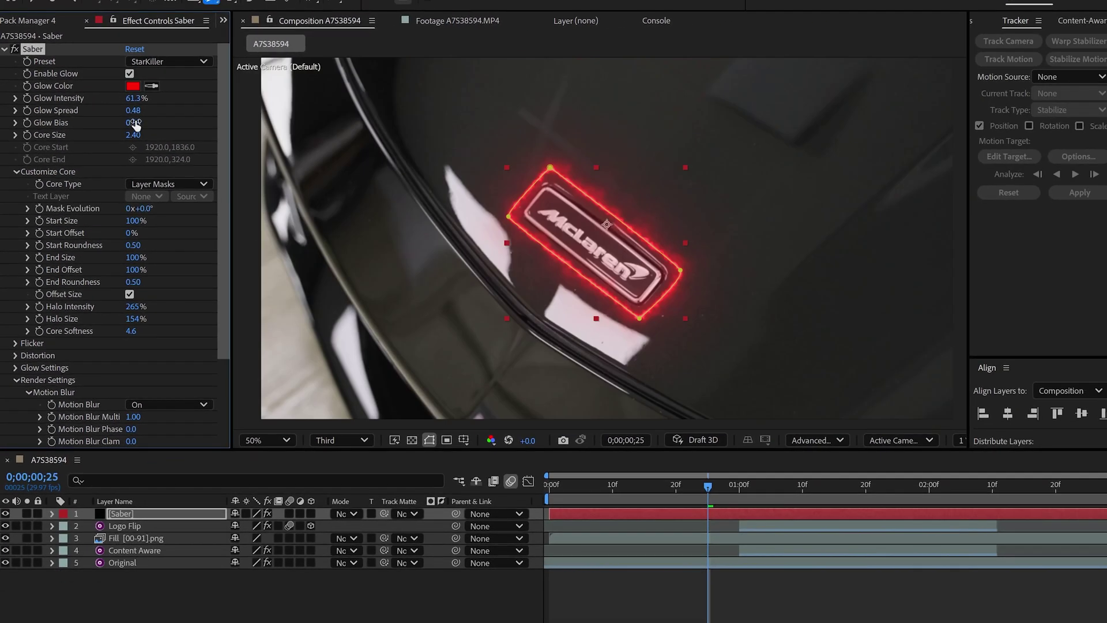
pyautogui.click(133, 85)
pyautogui.click(496, 153)
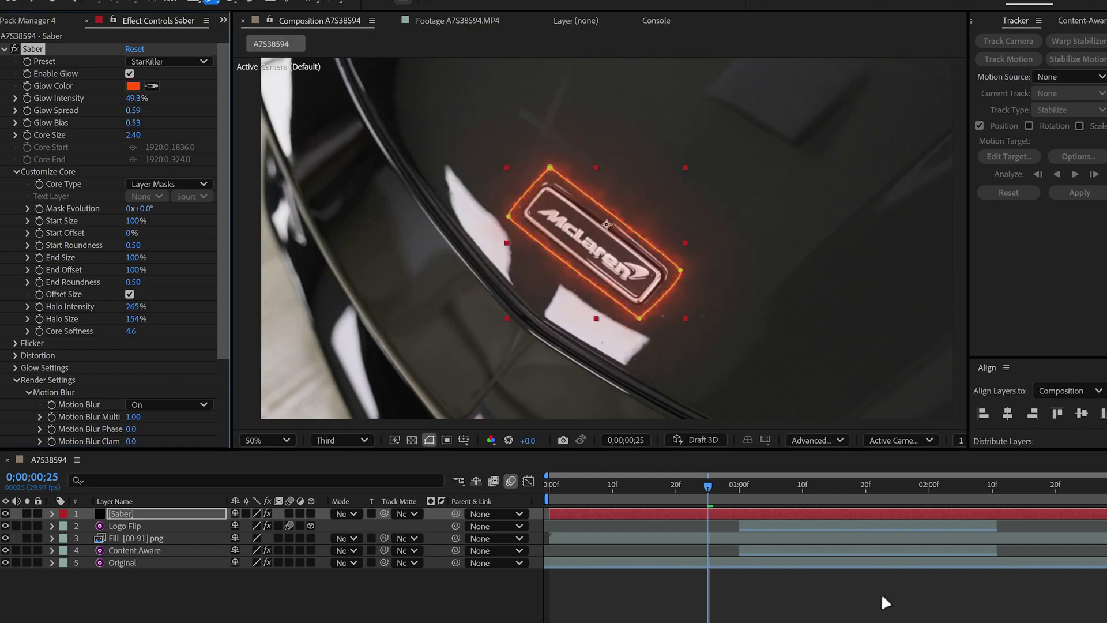
pyautogui.click(699, 488)
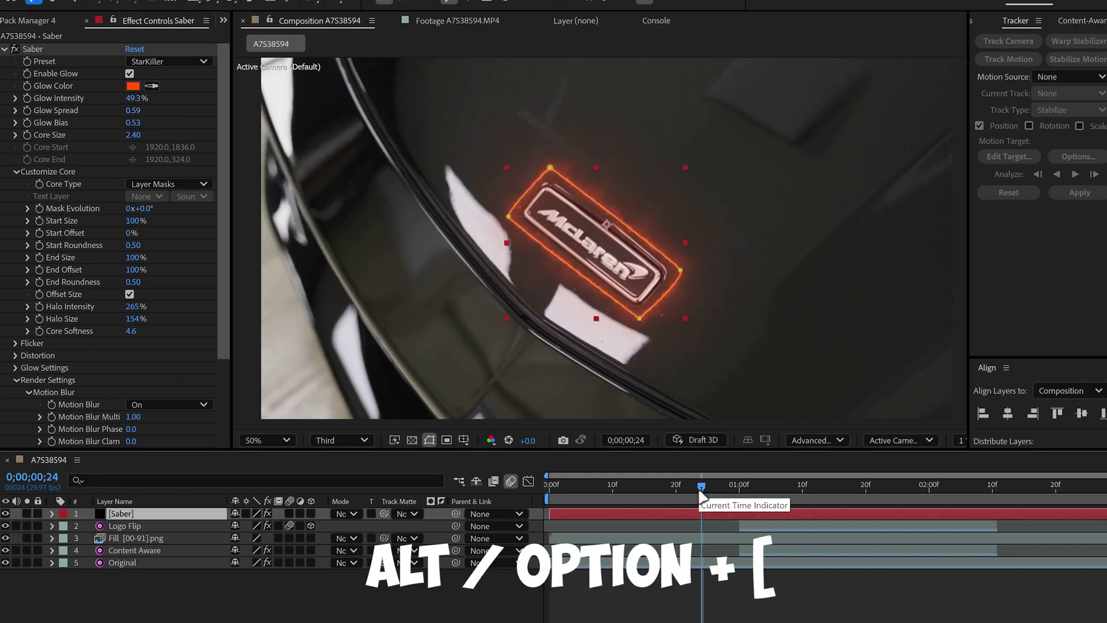
pyautogui.hotkey('alt', '[')
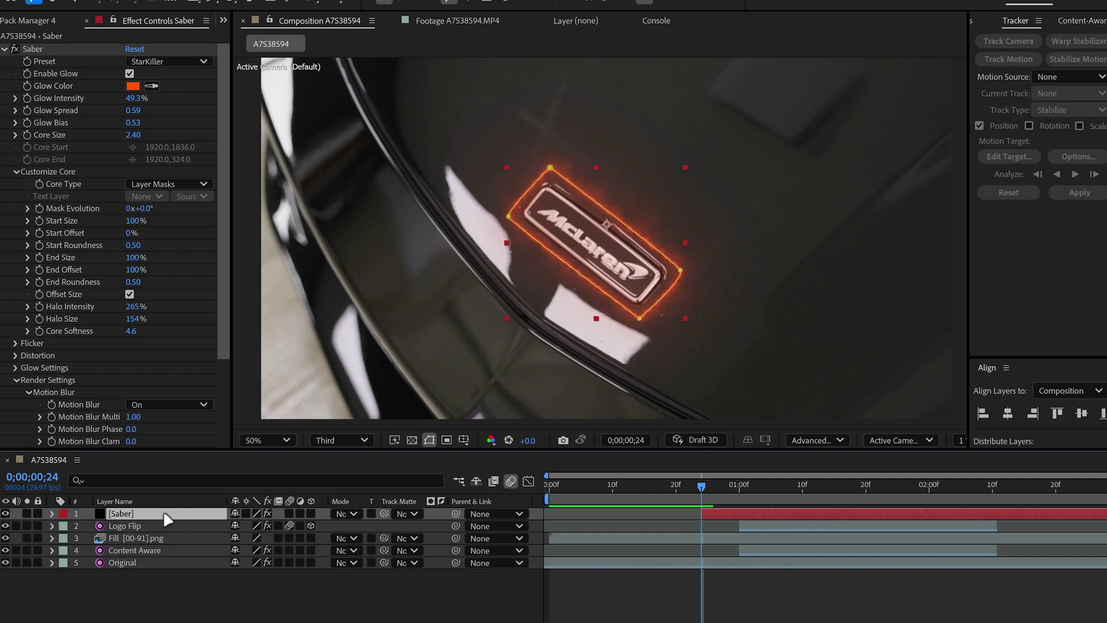
# Keyframe End Offset, shift its later keyframe, and set Start Offset to 100% at 0;00;01;02.
pyautogui.click(39, 269)
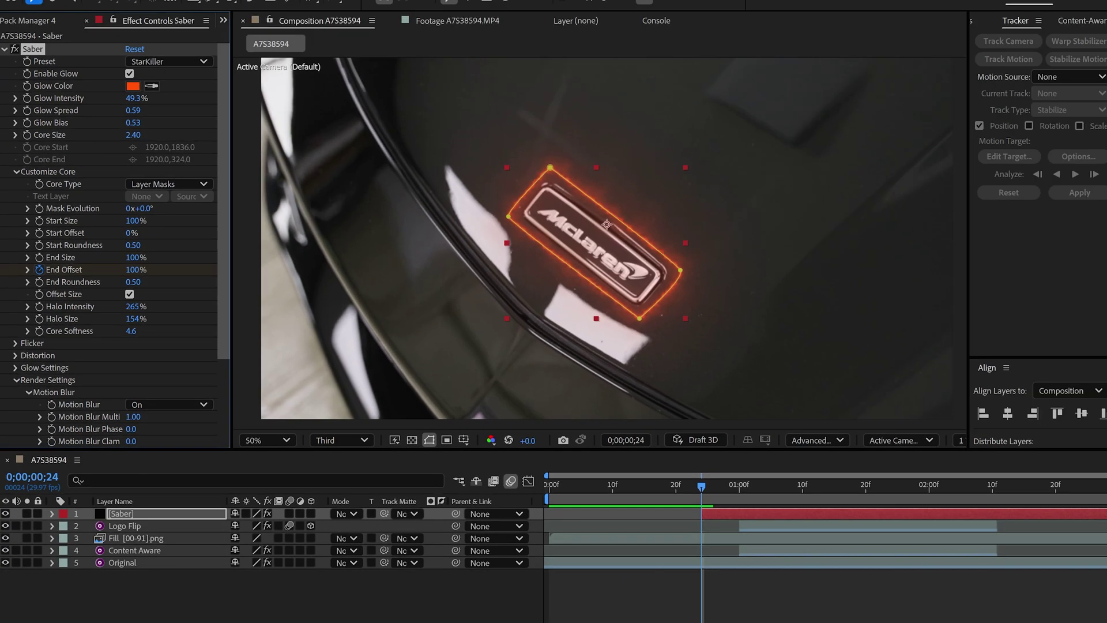
pyautogui.press('u')
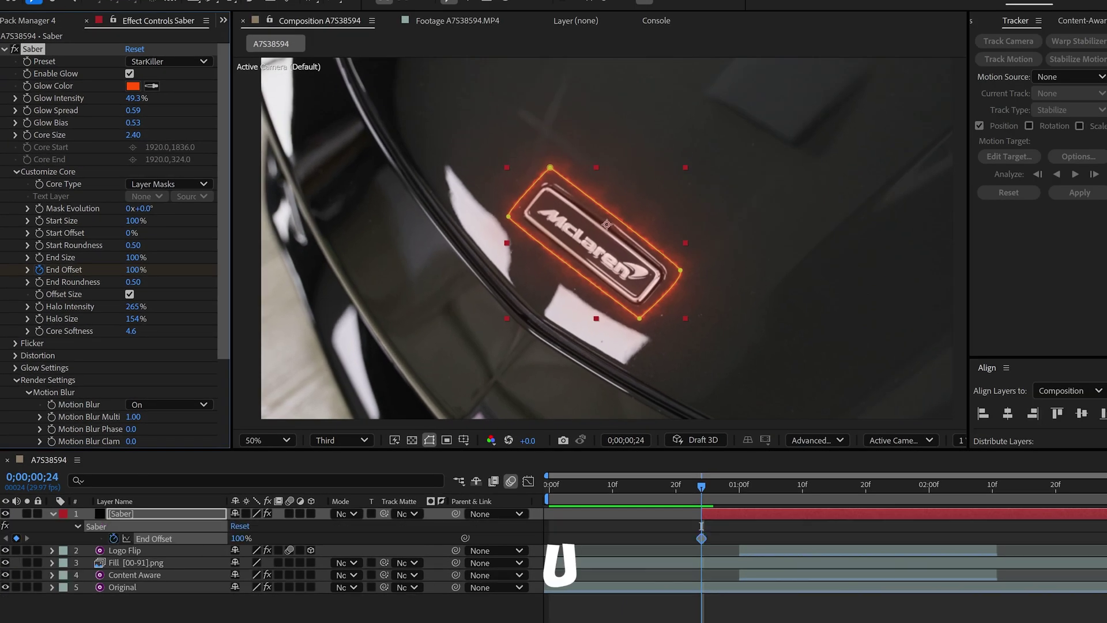
pyautogui.moveTo(701, 541); pyautogui.dragTo(735, 544)
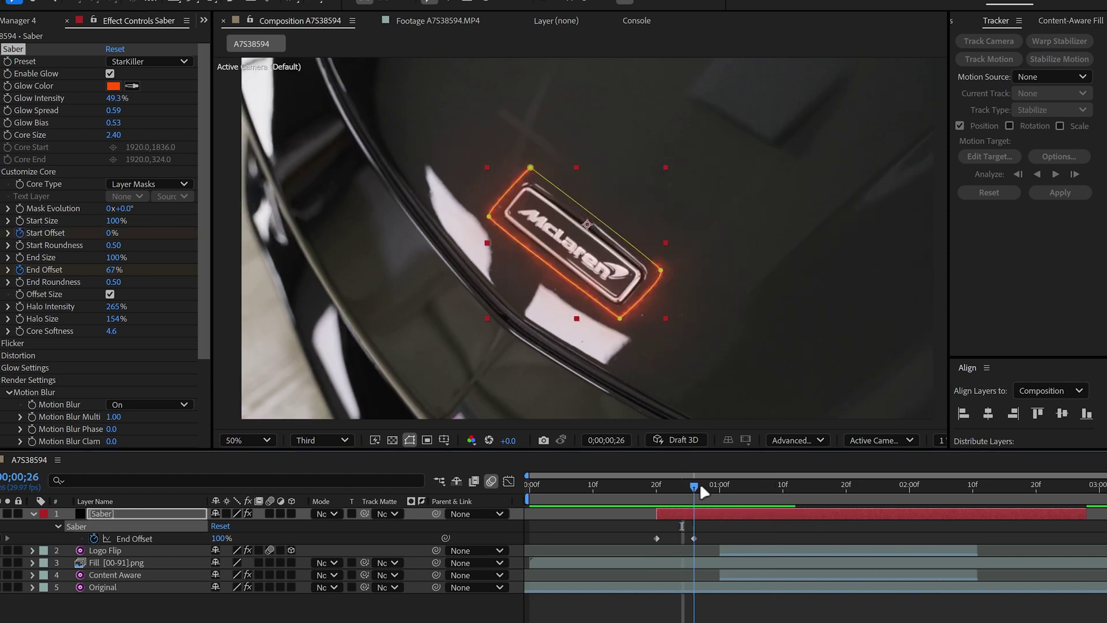
pyautogui.moveTo(701, 486); pyautogui.dragTo(732, 485)
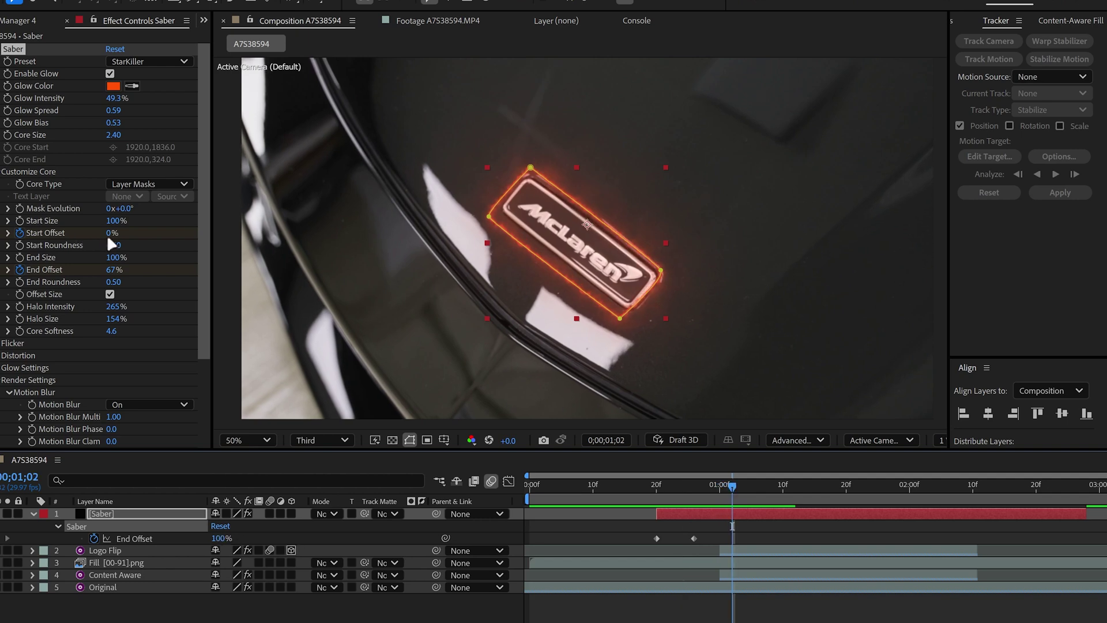
pyautogui.write('100')
pyautogui.press('Return')
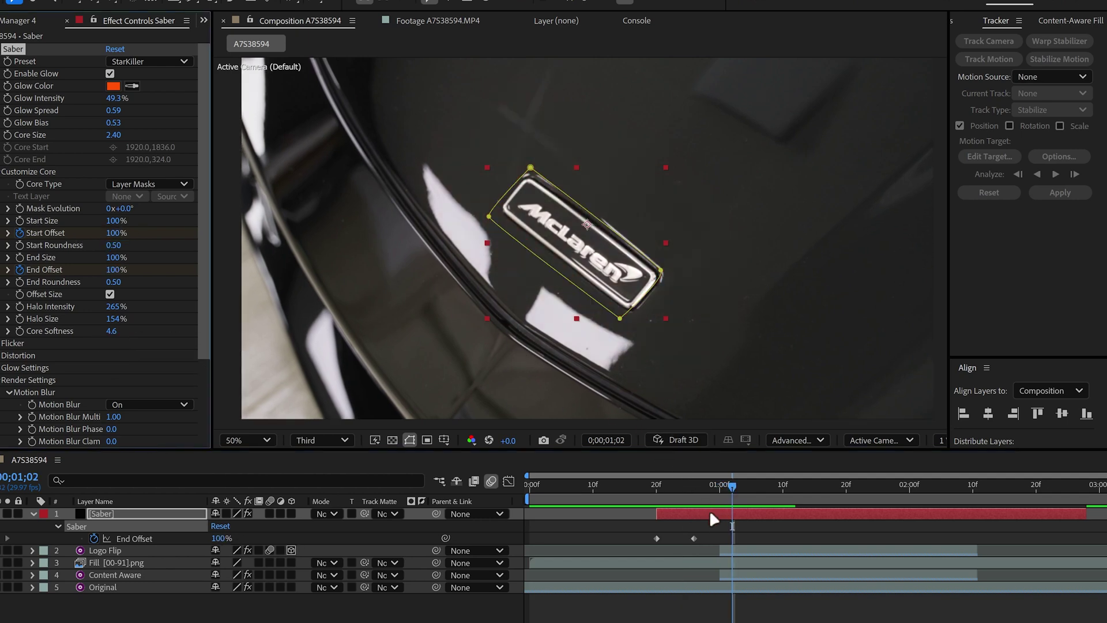
# Apply Easy Ease to all four Start and End Offset keyframes and preview the glow.
pyautogui.moveTo(663, 486); pyautogui.dragTo(656, 487)
pyautogui.press('u')
pyautogui.moveTo(797, 531); pyautogui.dragTo(583, 553)
pyautogui.press('F9')
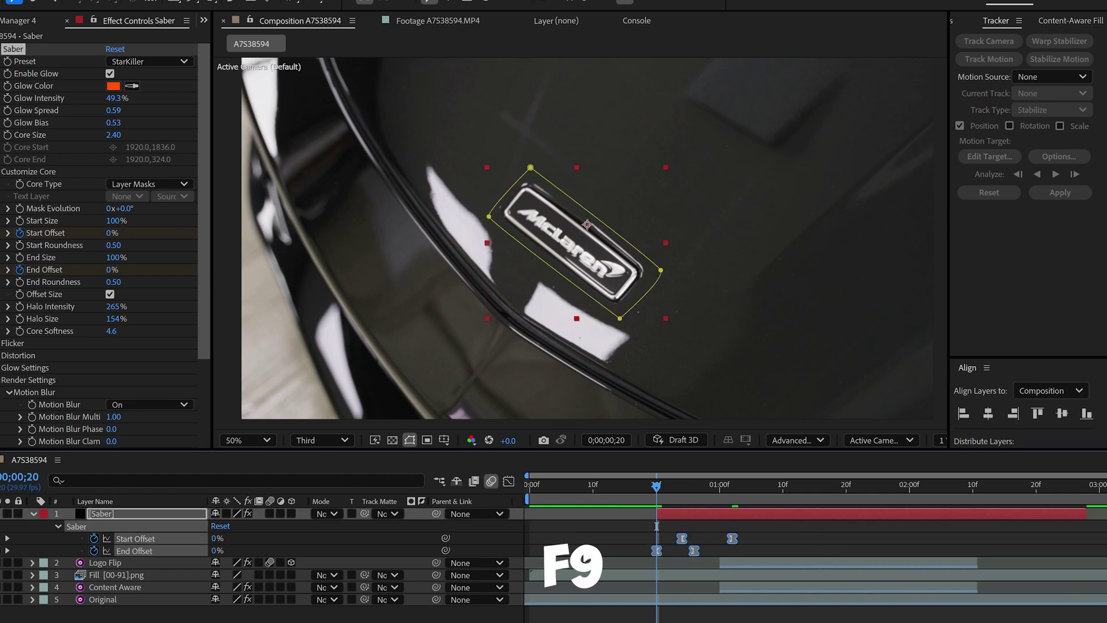
pyautogui.press('space')
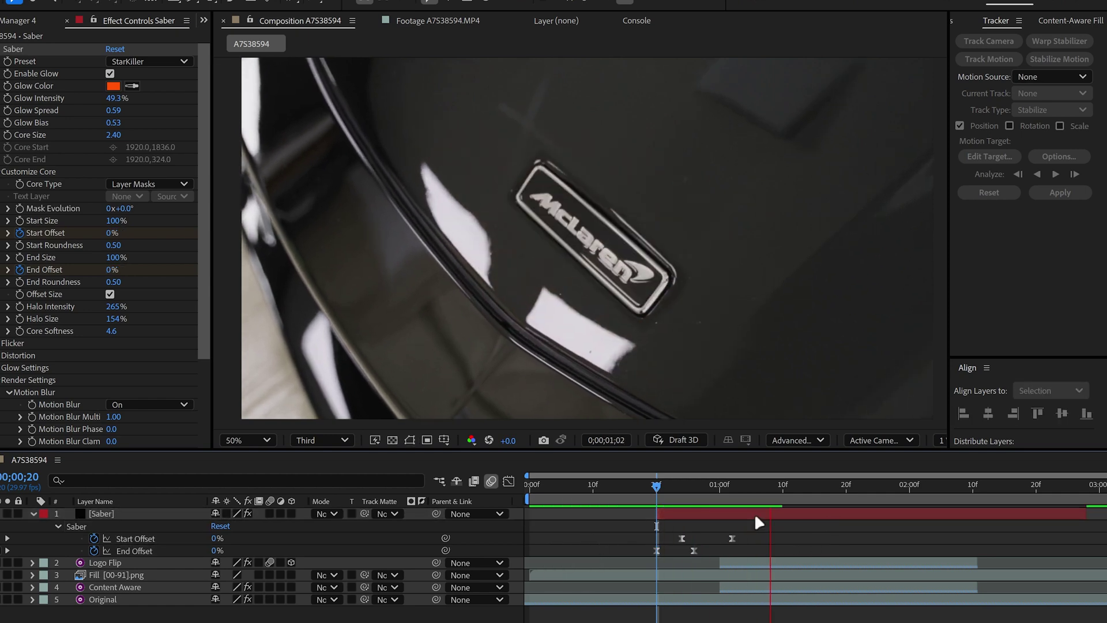
# Replay the glow trace preview, then undo the Logo Flip and Content Aware layer split.
pyautogui.press('=')
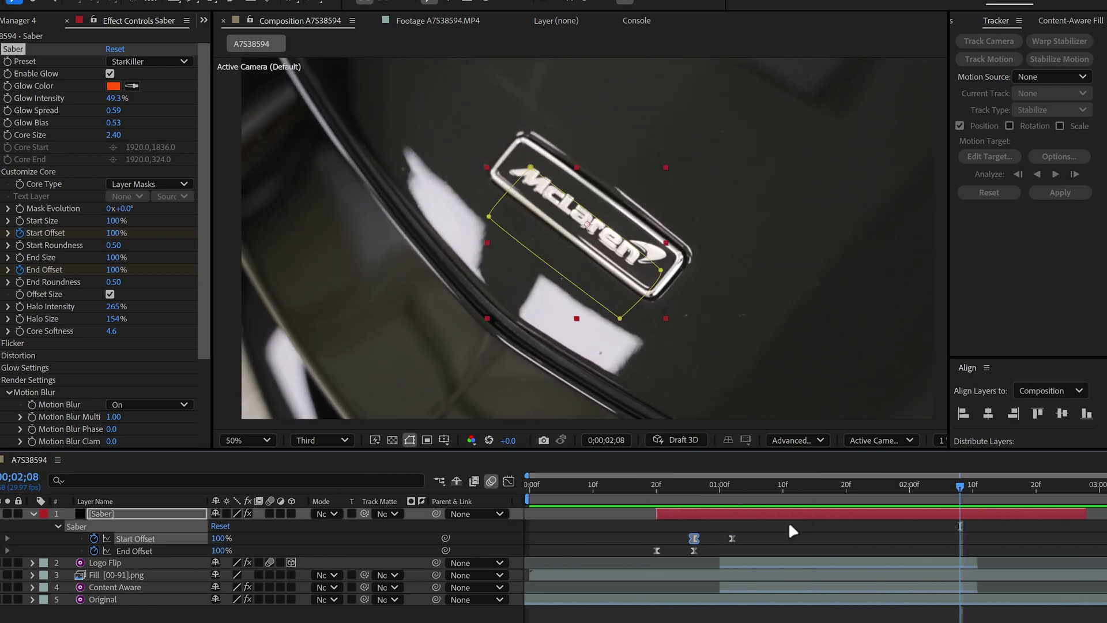
pyautogui.press('-')
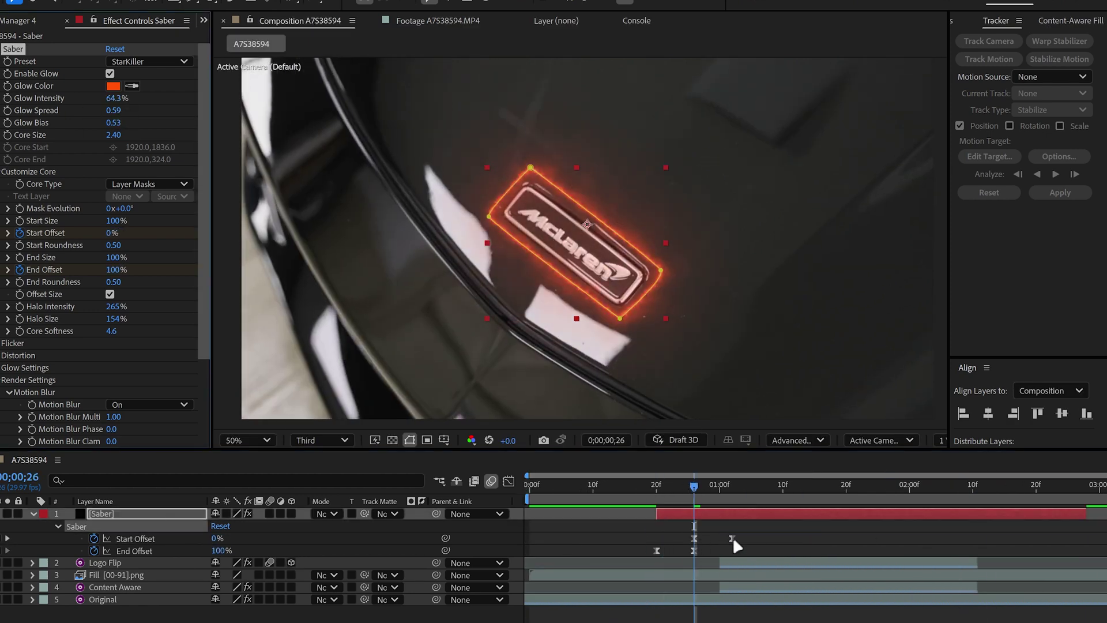
pyautogui.press('space')
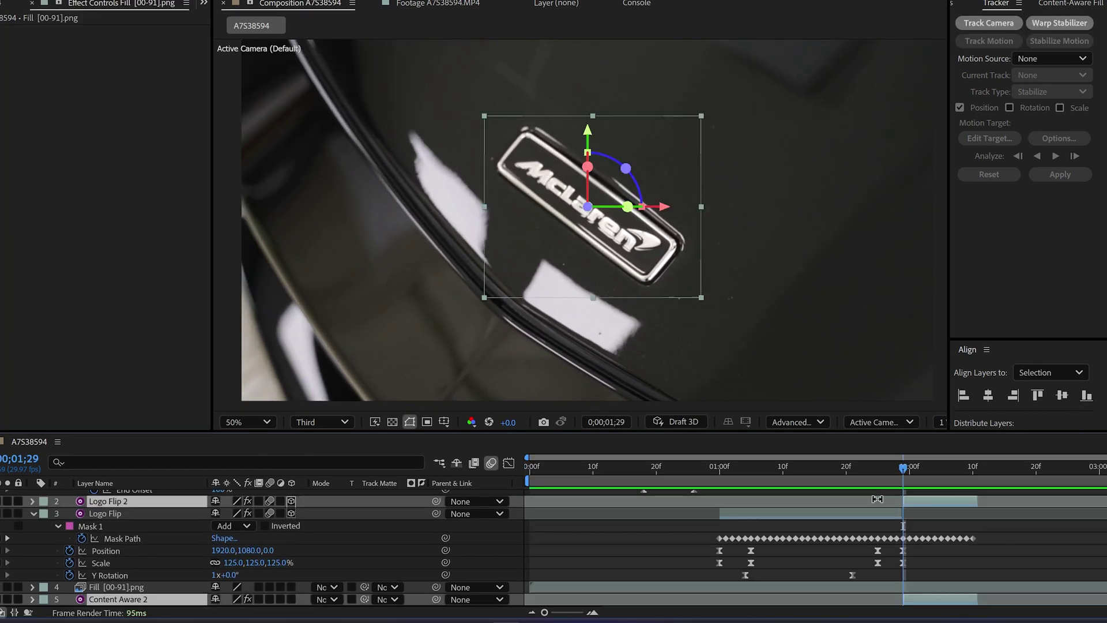
pyautogui.hotkey('ctrl', 'z')
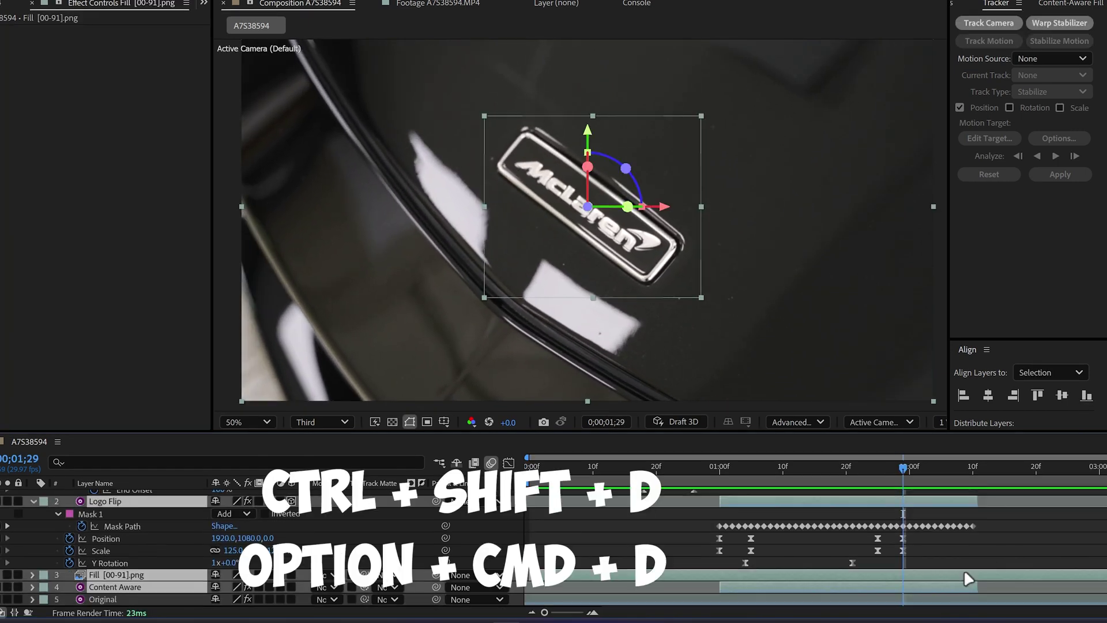
# Split Logo Flip and Content Aware at the current time (0;01;29) with Ctrl+Shift+D.
pyautogui.hotkey('ctrl', 'shift', 'd')
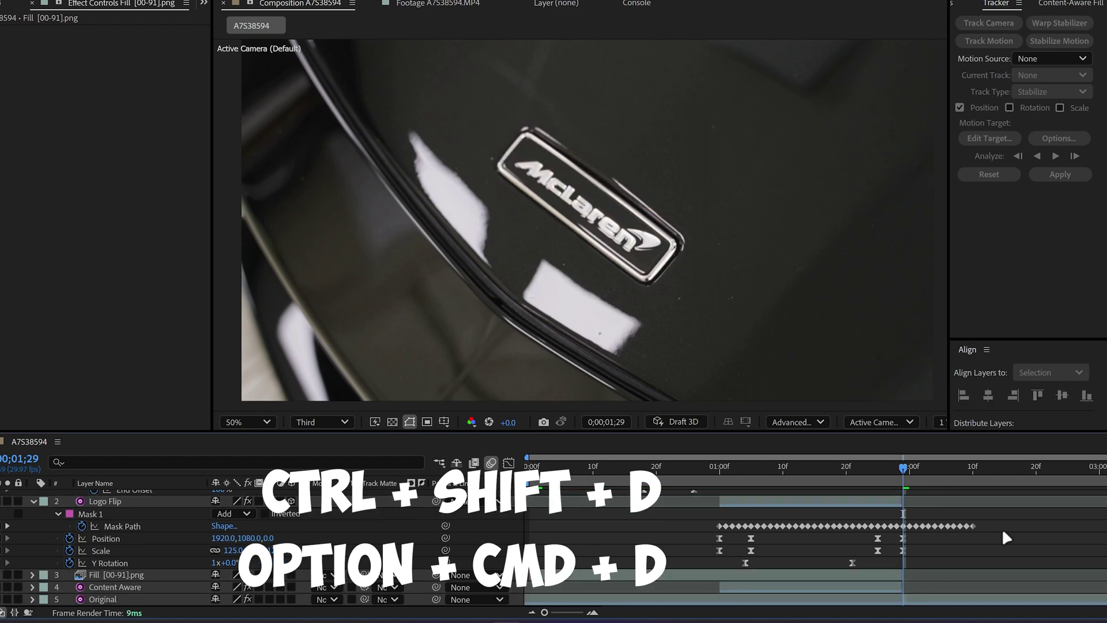